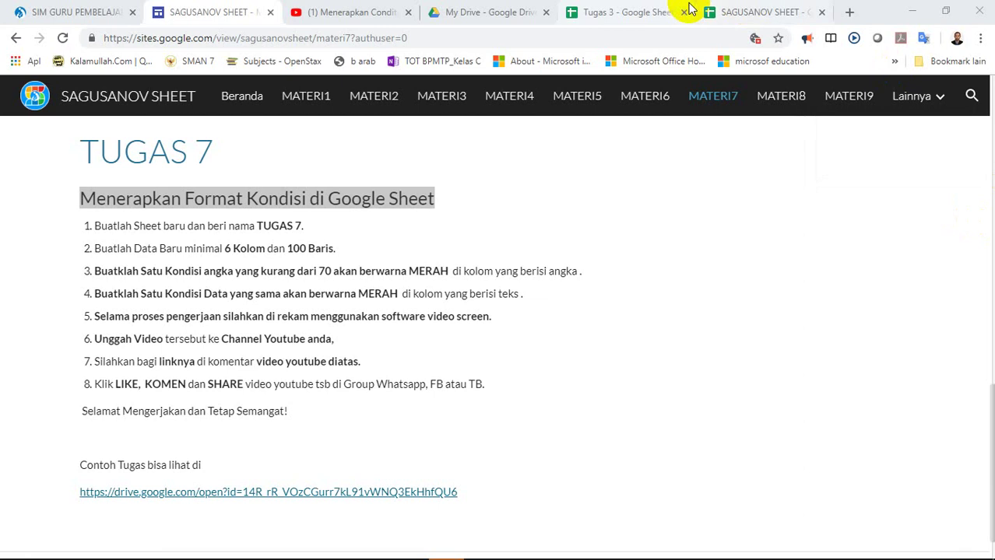
Step: Switch to the Tugas 3 spreadsheet and close the Telegram window that covers it
click(662, 16)
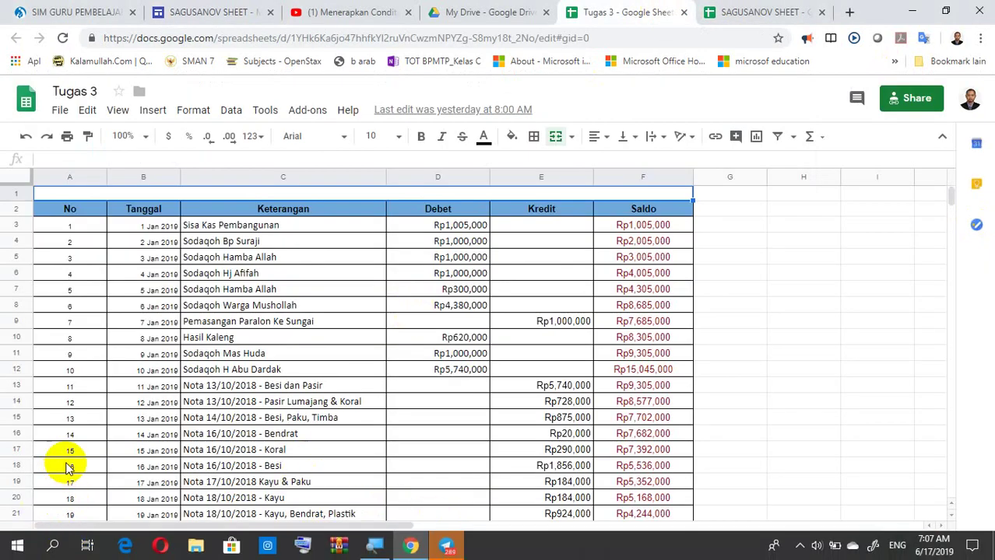
click(448, 547)
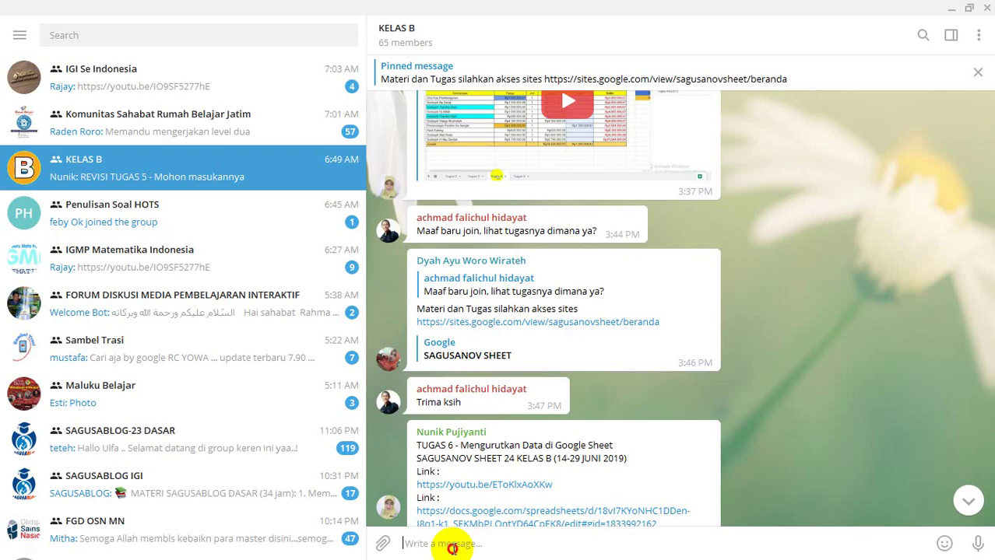
click(986, 7)
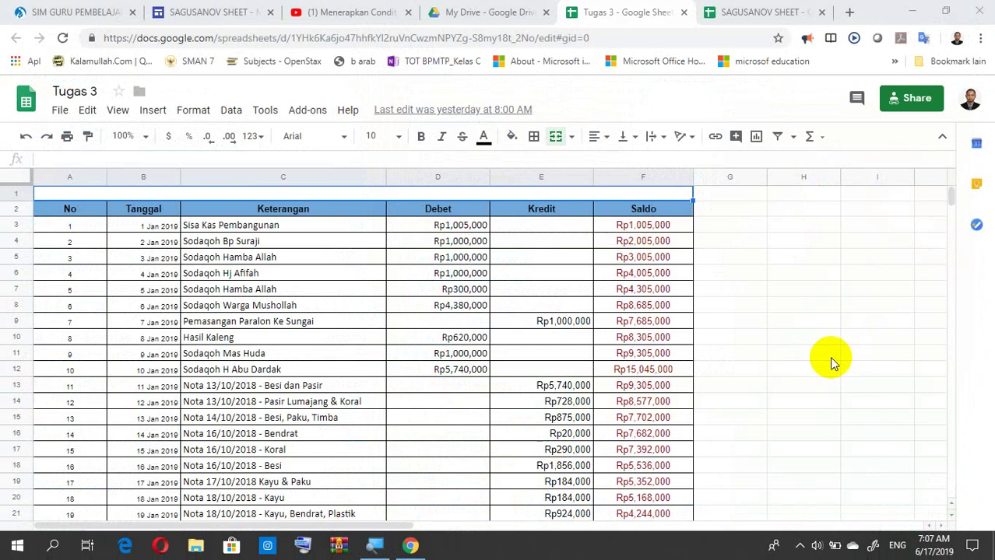
click(752, 382)
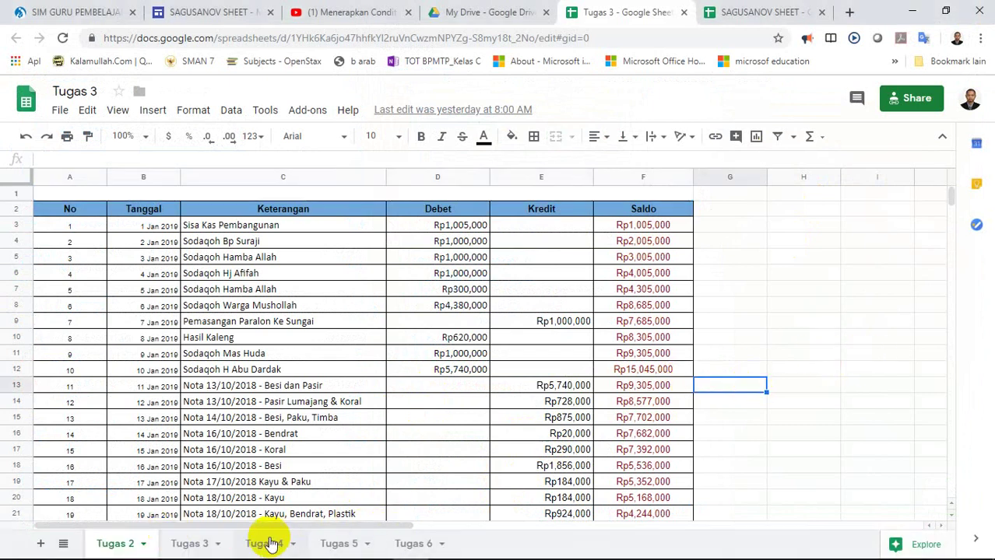
Step: Add a new sheet, rename it "Tugas 7" and place it after the Tugas 6 sheet
click(41, 544)
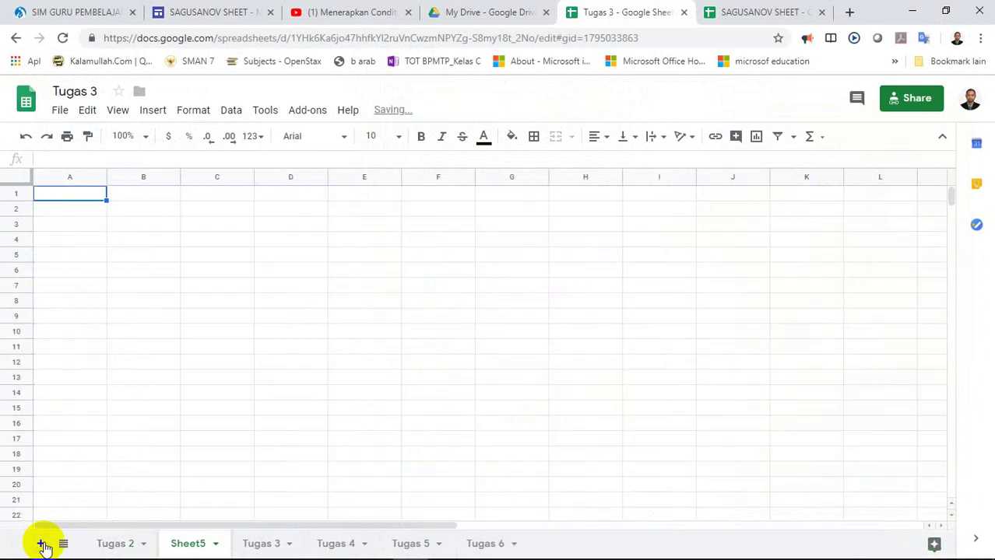
double_click(194, 545)
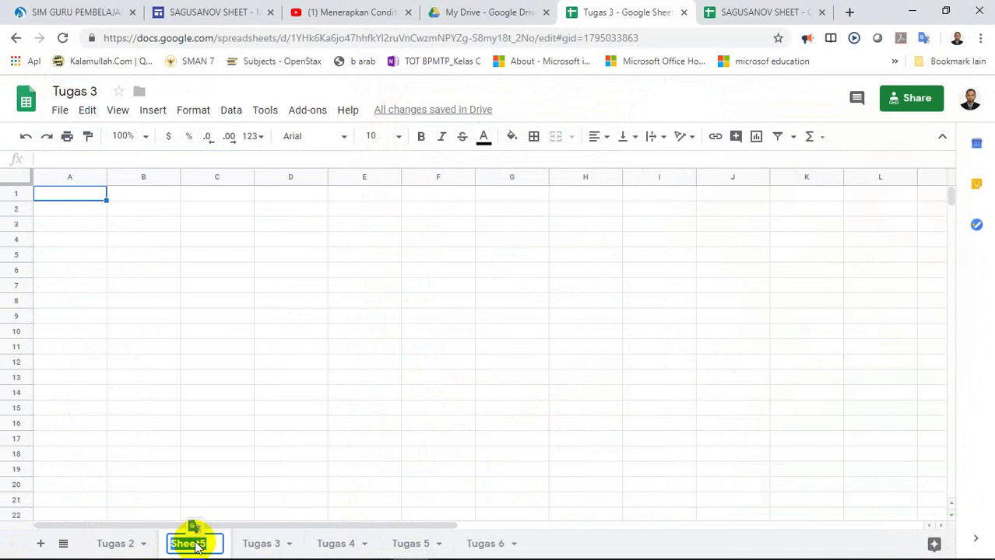
text(Tu)
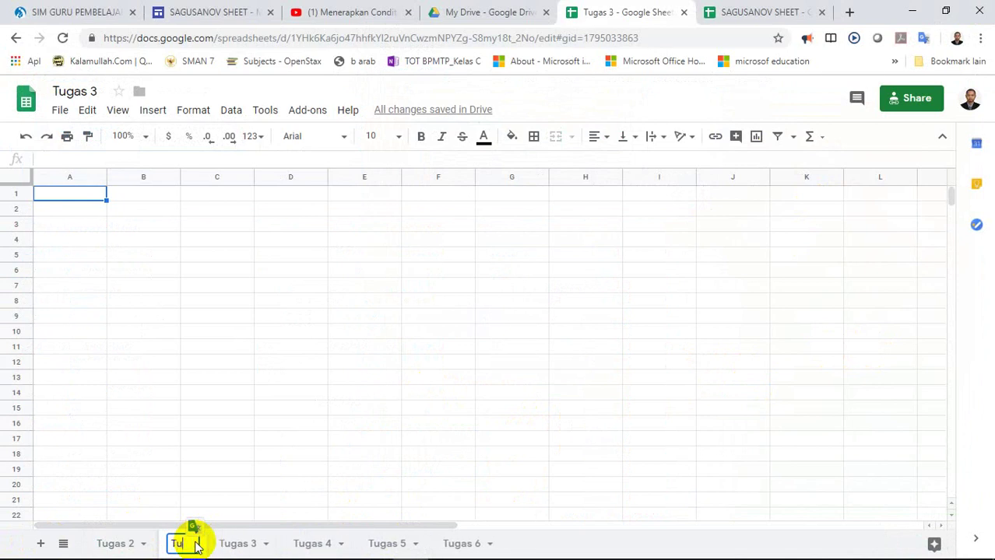
text(gas 7)
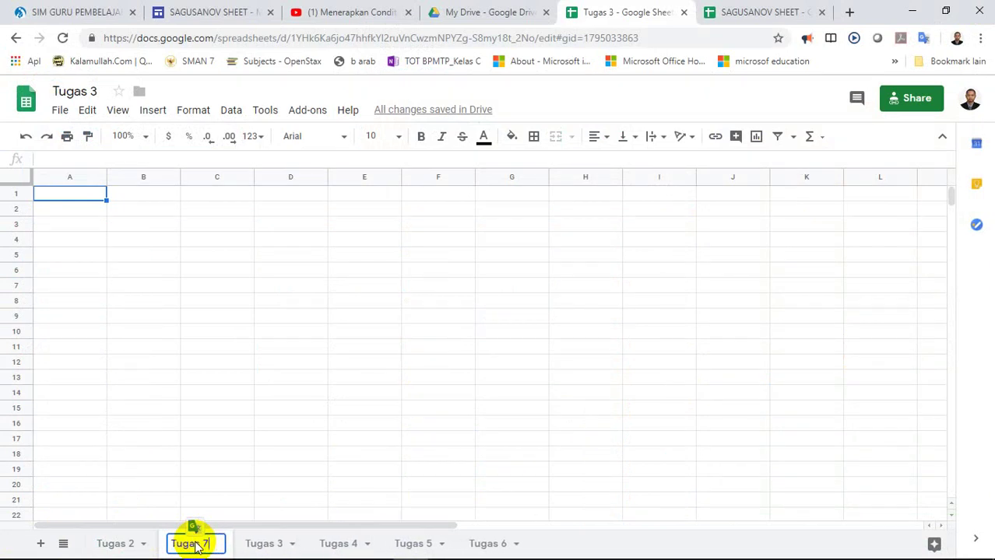
key(Return)
drag(194, 541, 502, 543)
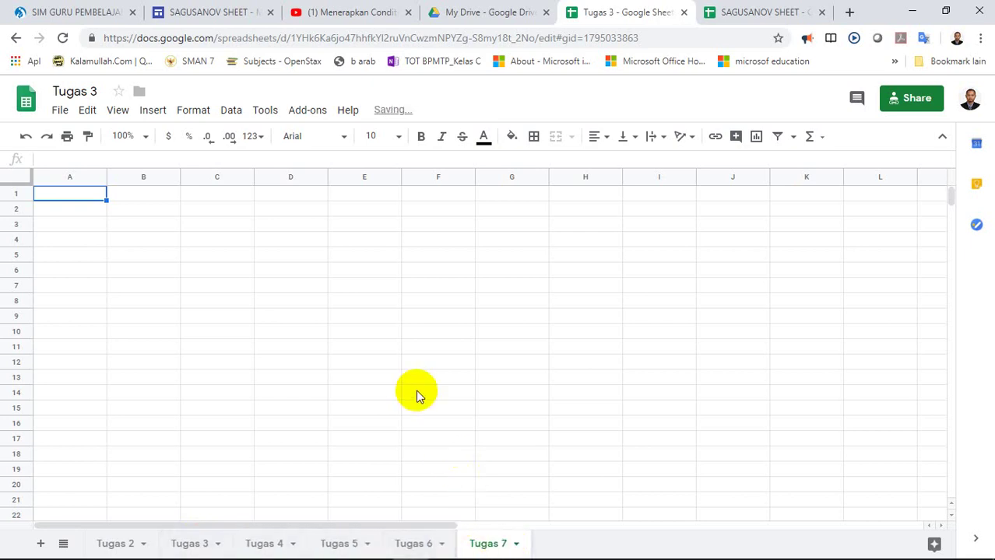
Step: Copy the entire TUGAS 7 sheet from the SAGUSANOV SHEET file into the new Tugas 7 sheet, starting at cell A1
click(220, 13)
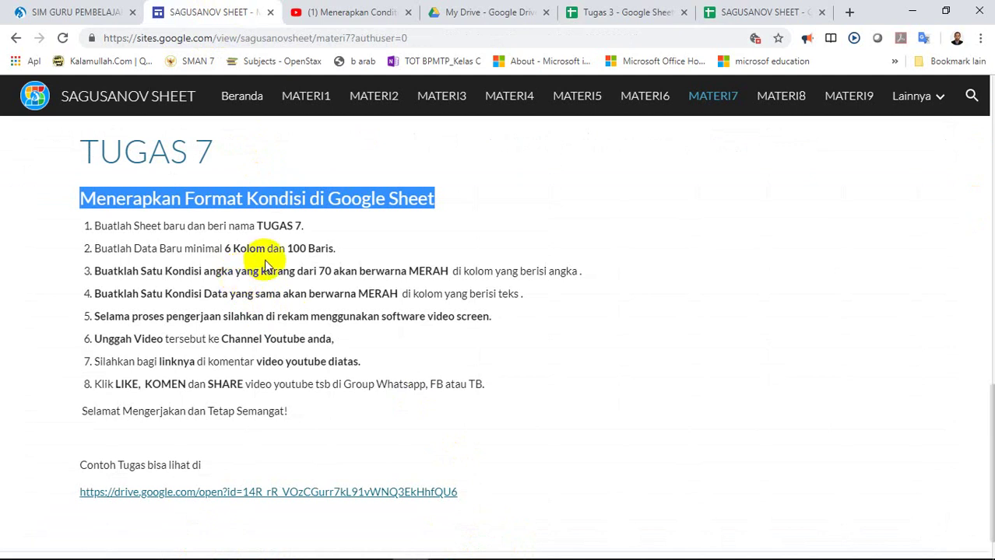
click(745, 12)
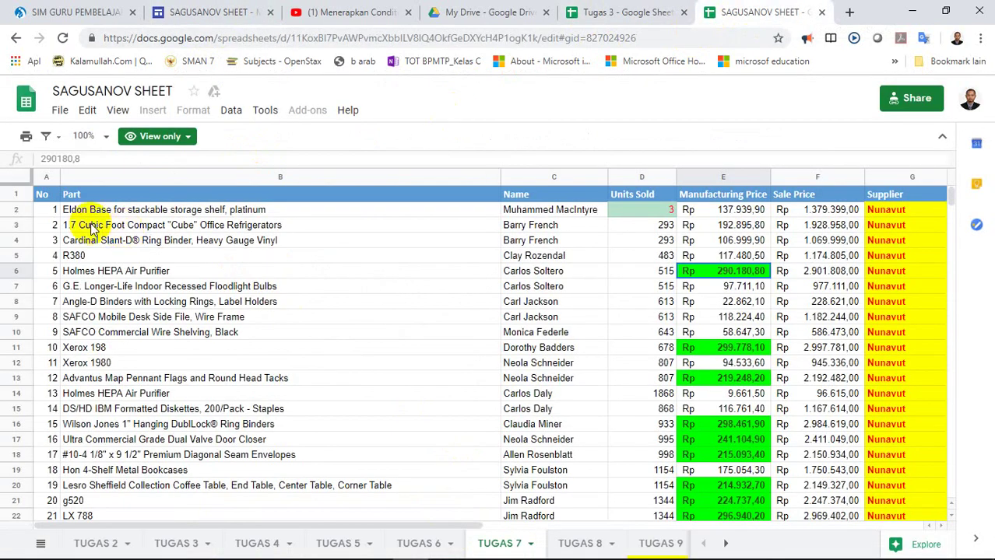
click(19, 179)
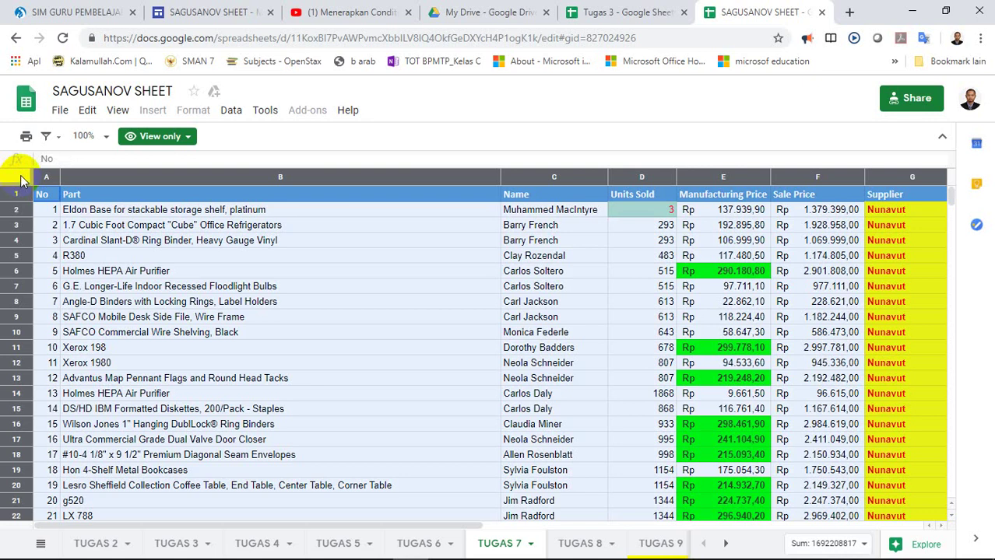
click(635, 15)
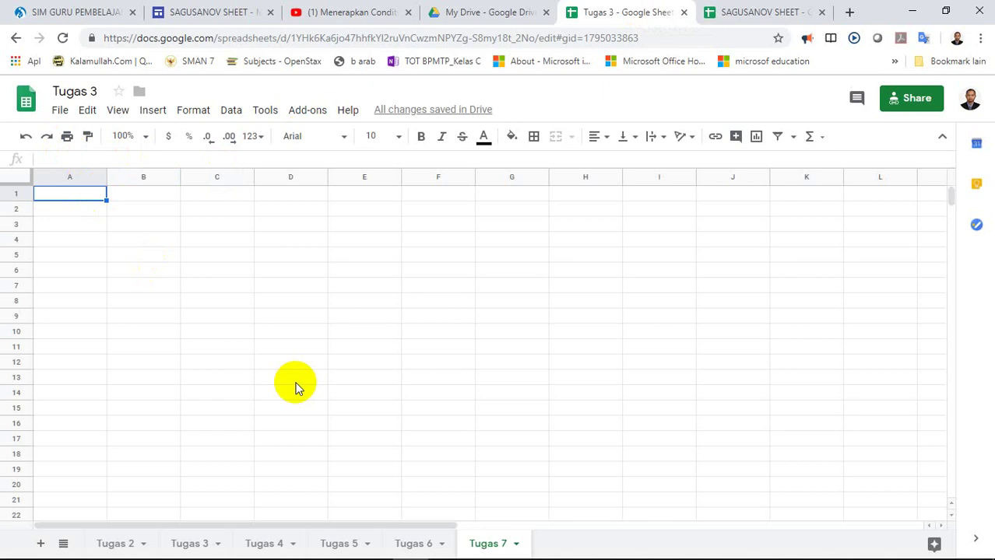
key(ctrl+v)
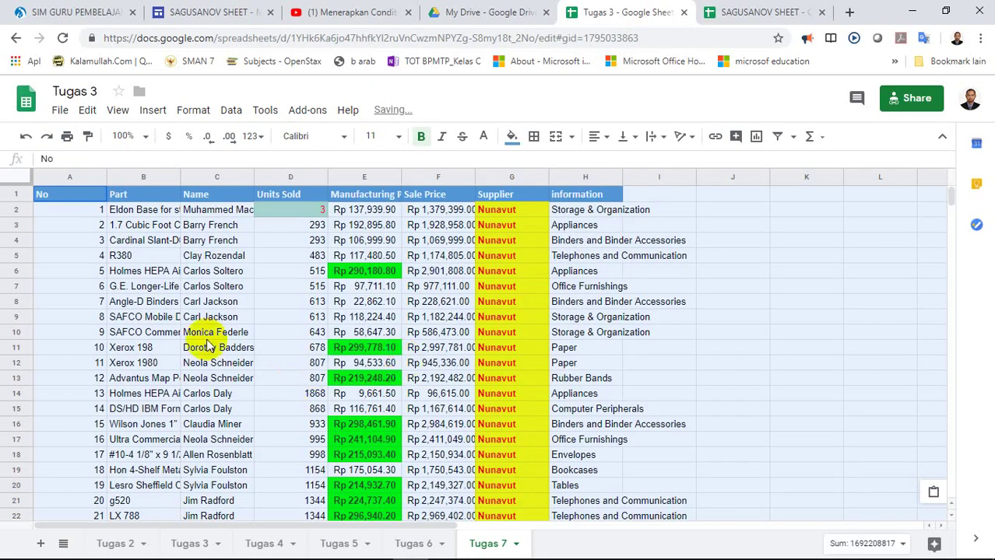
Step: Apply the default "Is not empty" conditional format to the whole pasted sheet, range A1:R1001
click(194, 111)
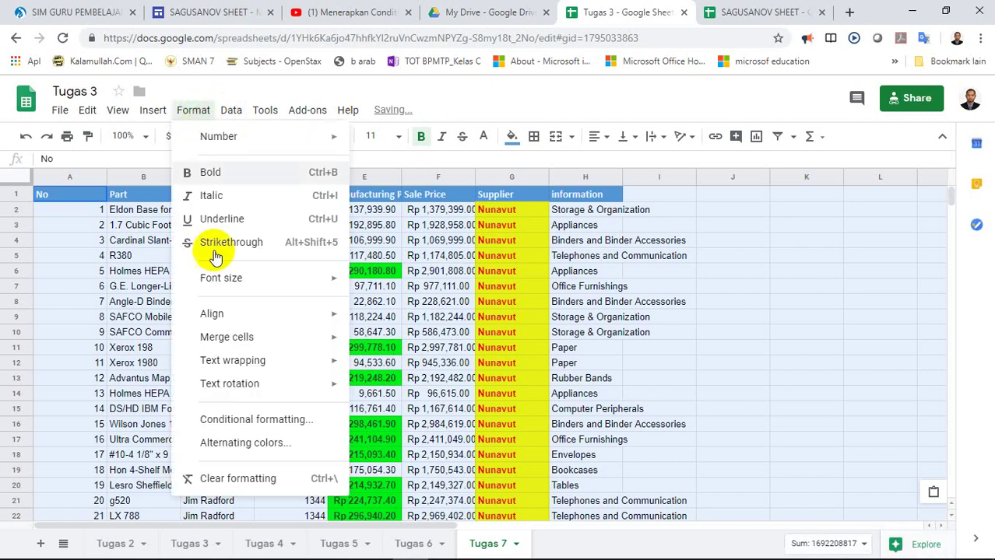
click(250, 420)
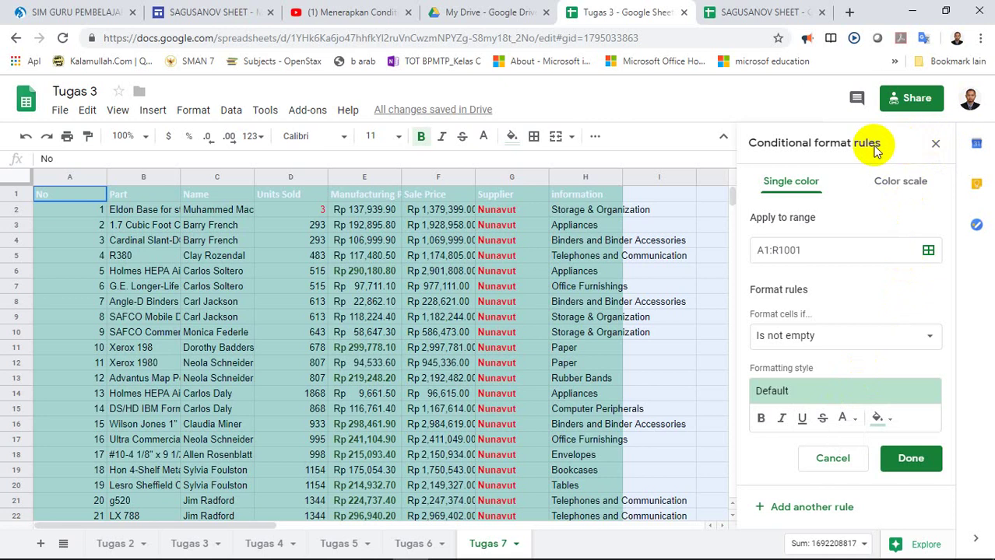
click(935, 144)
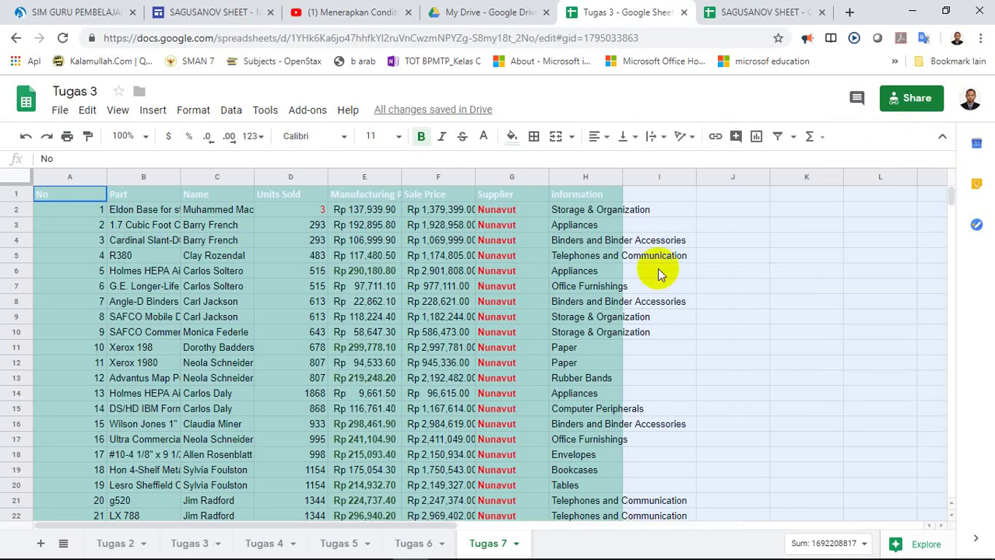
click(695, 302)
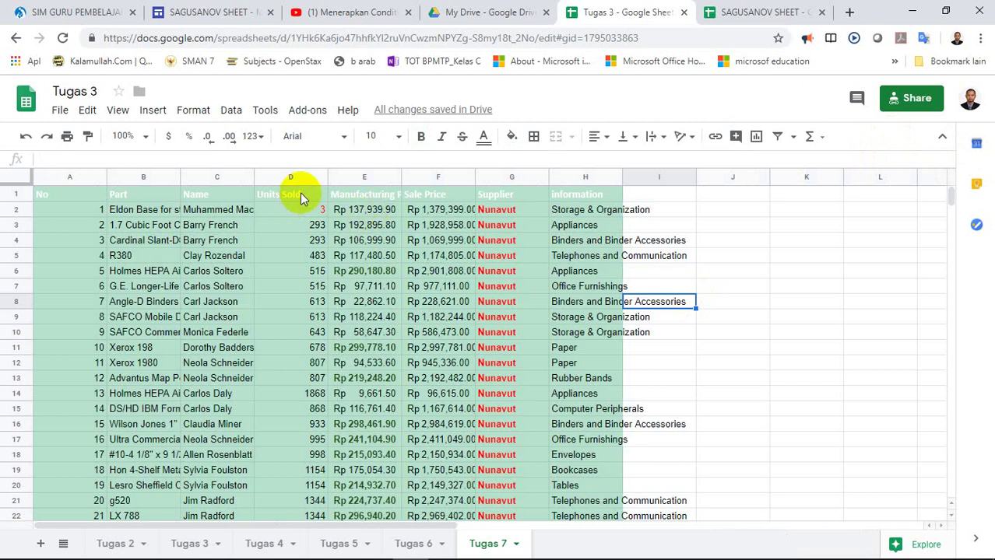
Step: Select the Units Sold column from D1 to D1001 and delete the existing "Cell is not empty" conditional format rule
drag(300, 195, 319, 559)
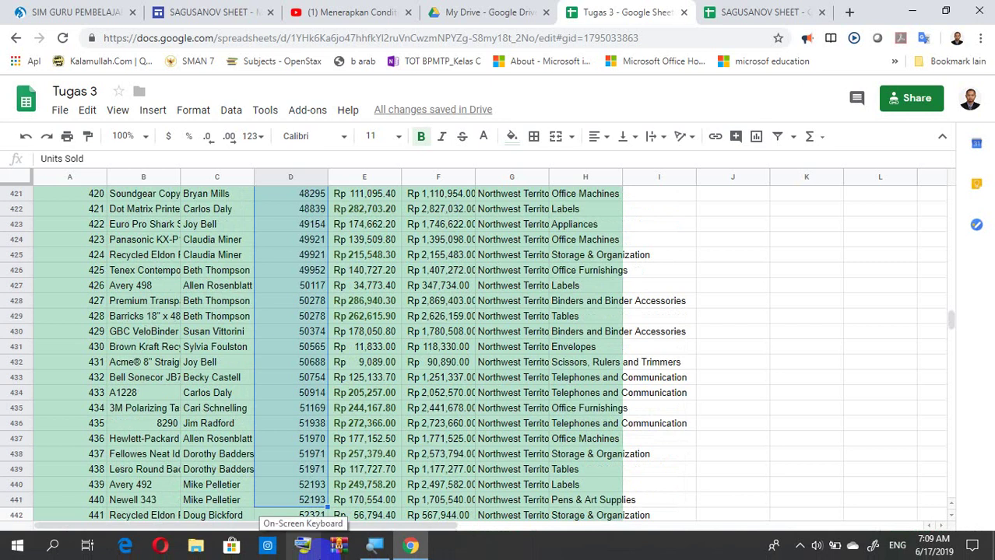
key(ctrl+shift+Down)
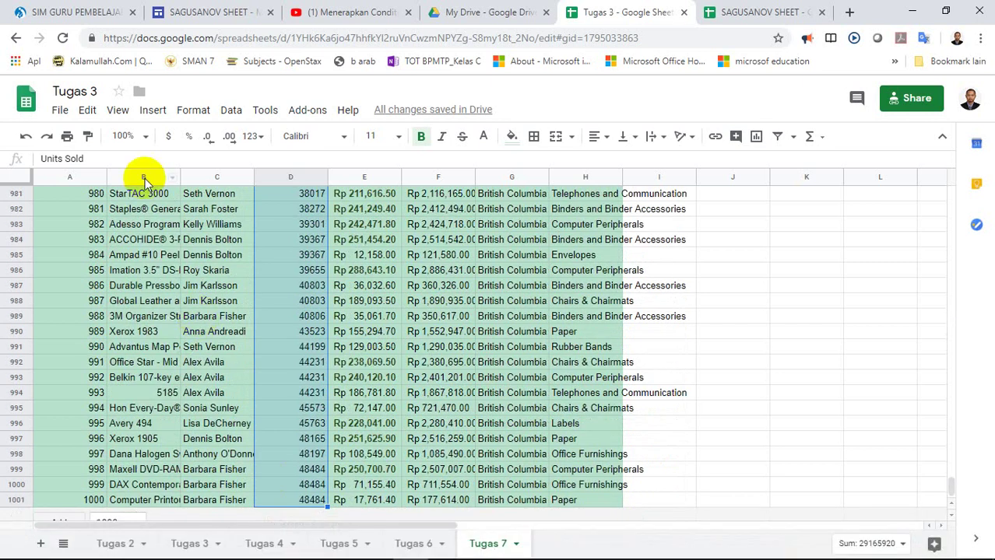
click(192, 113)
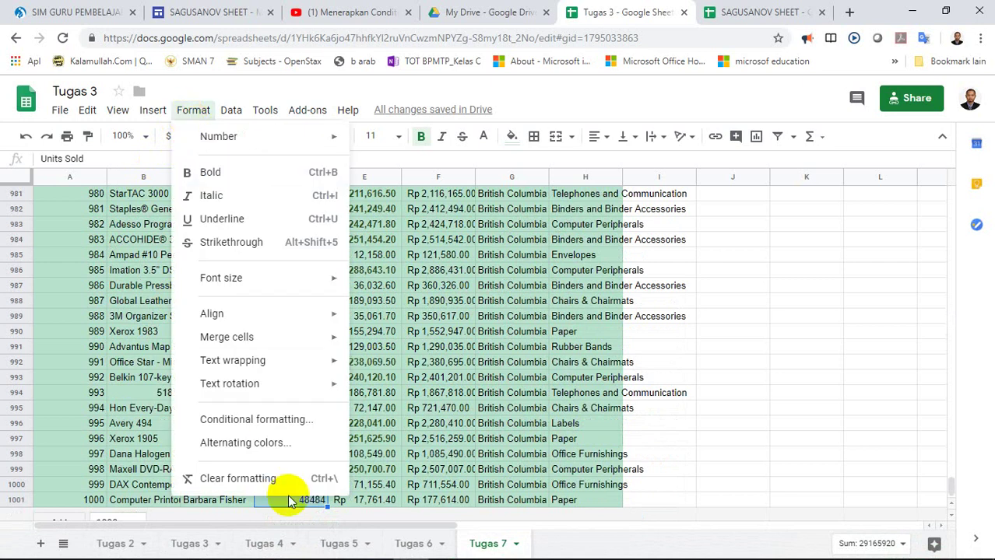
click(284, 420)
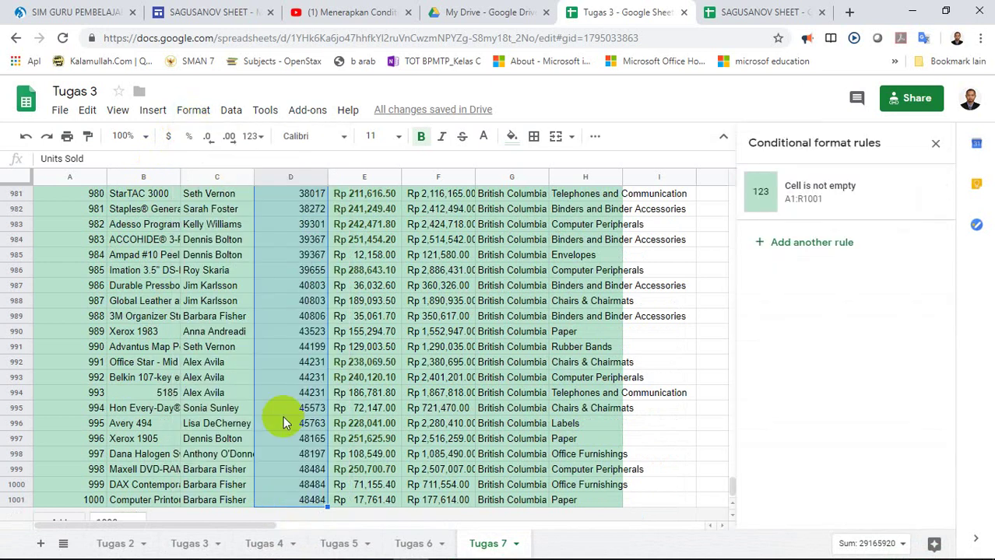
mouse_move(893, 194)
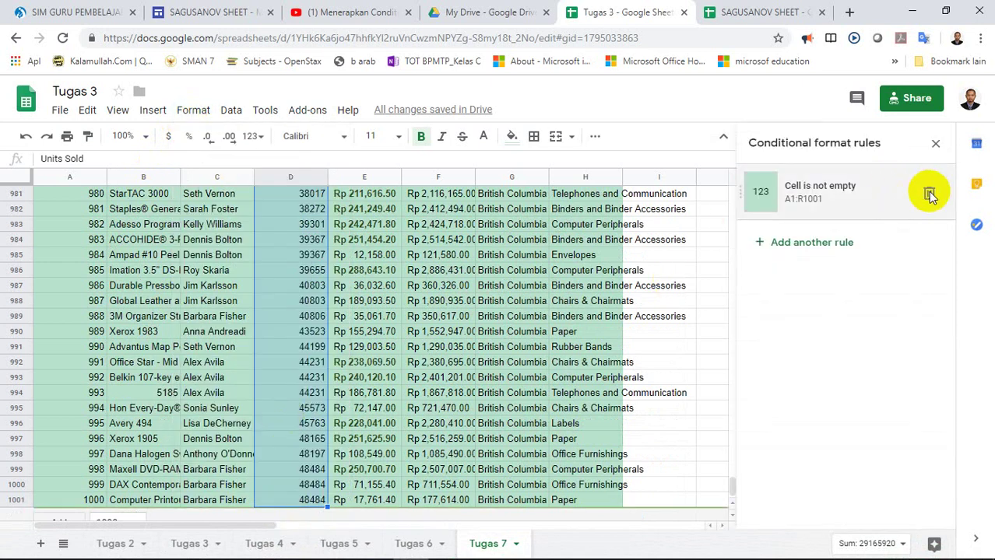
click(928, 192)
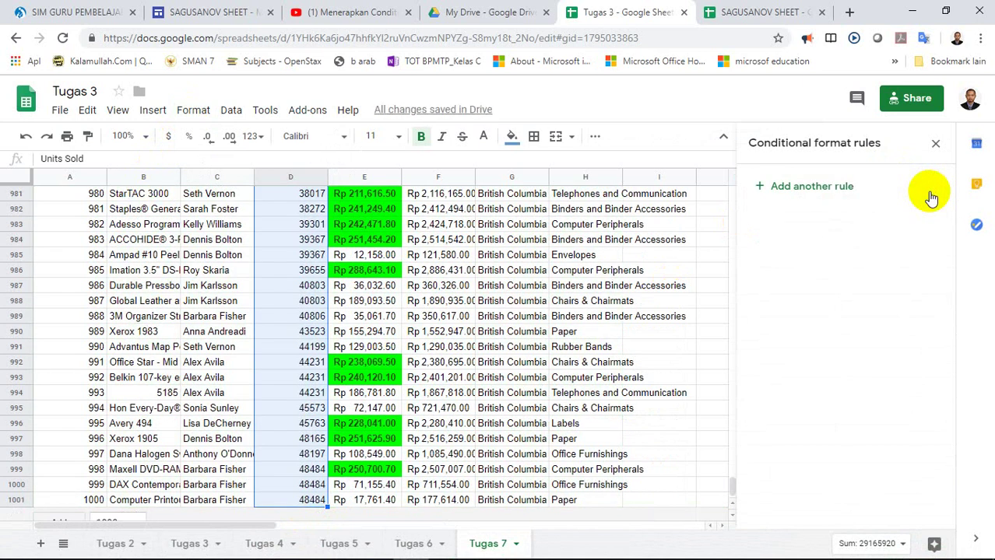
Step: Start a new conditional format rule for D1:D1001 and check the rule settings shown at 3:11 in the YouTube tutorial
click(841, 193)
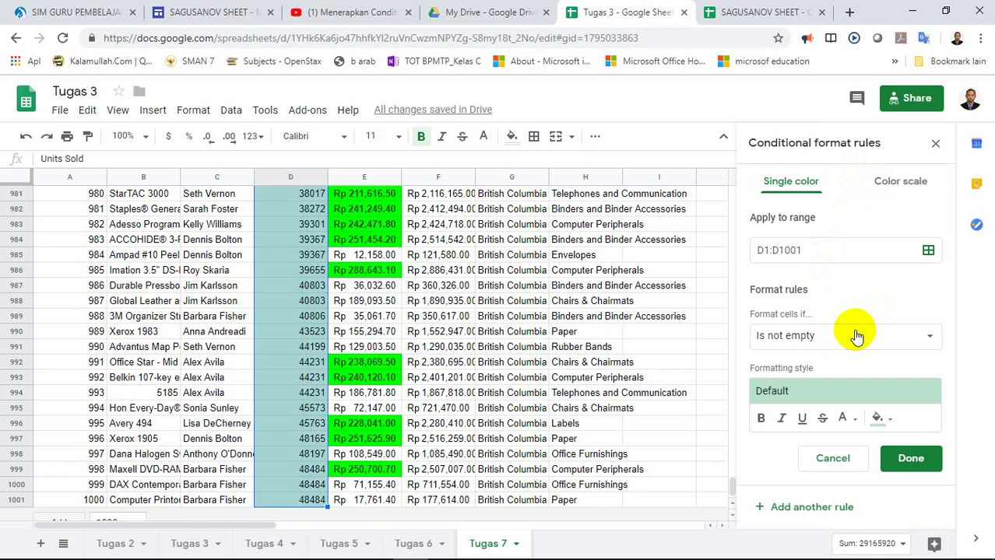
click(379, 13)
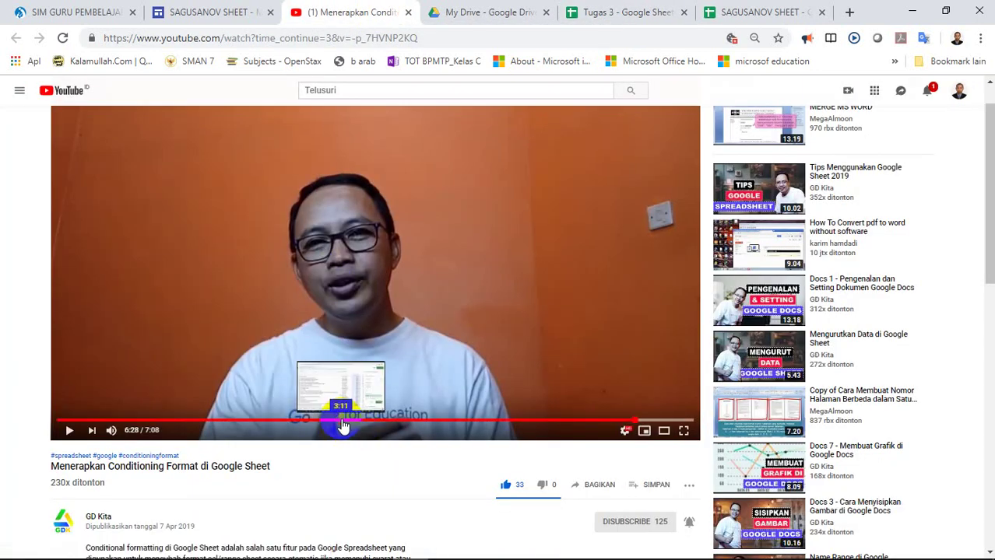
click(342, 424)
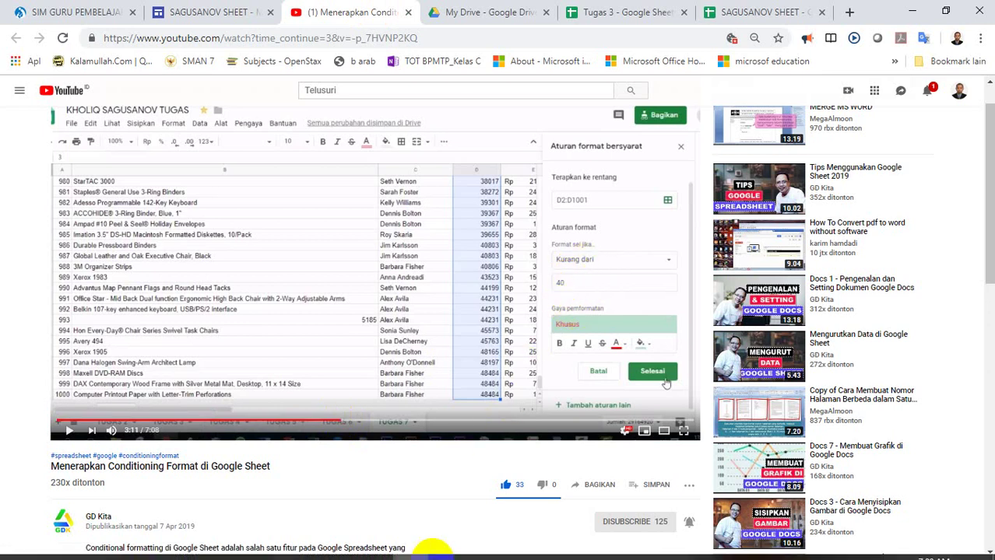
click(619, 14)
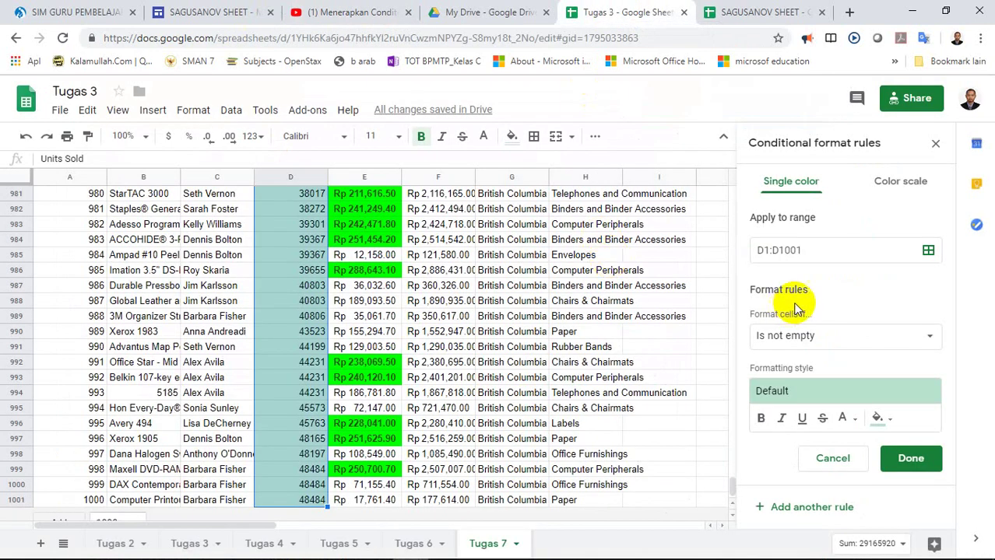
Step: Set the new rule's condition to "Less than", rechecking the YouTube tutorial for the matching option
click(842, 339)
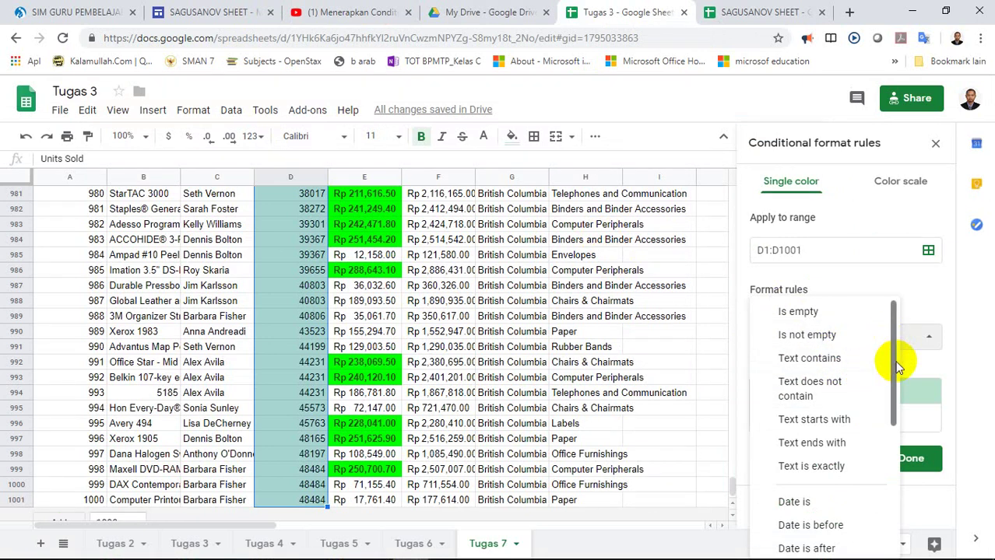
drag(891, 354, 915, 461)
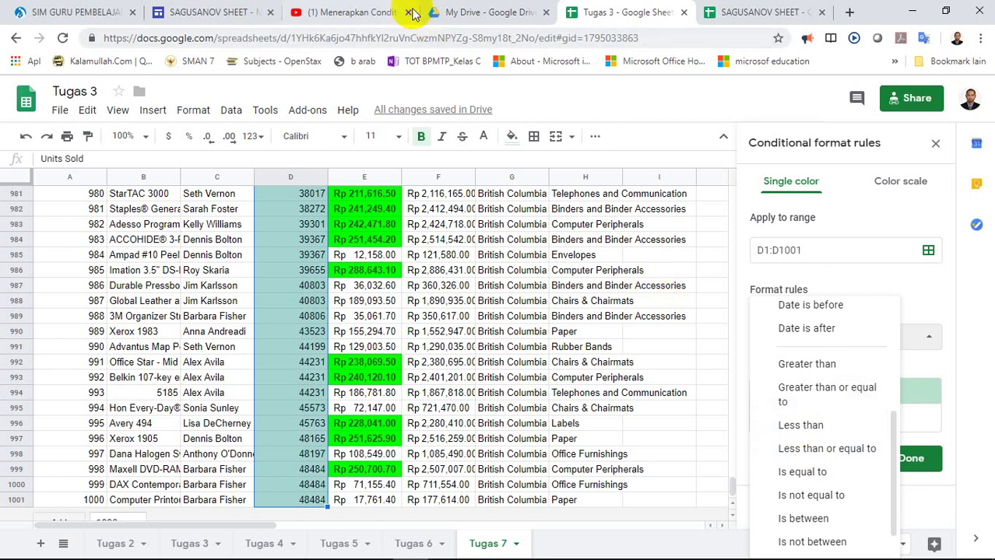
click(381, 12)
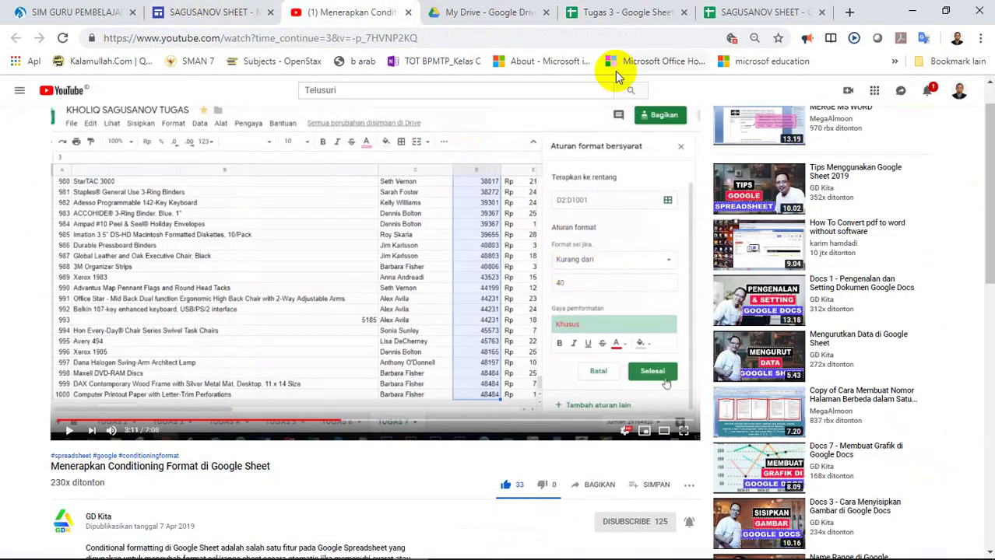
click(607, 12)
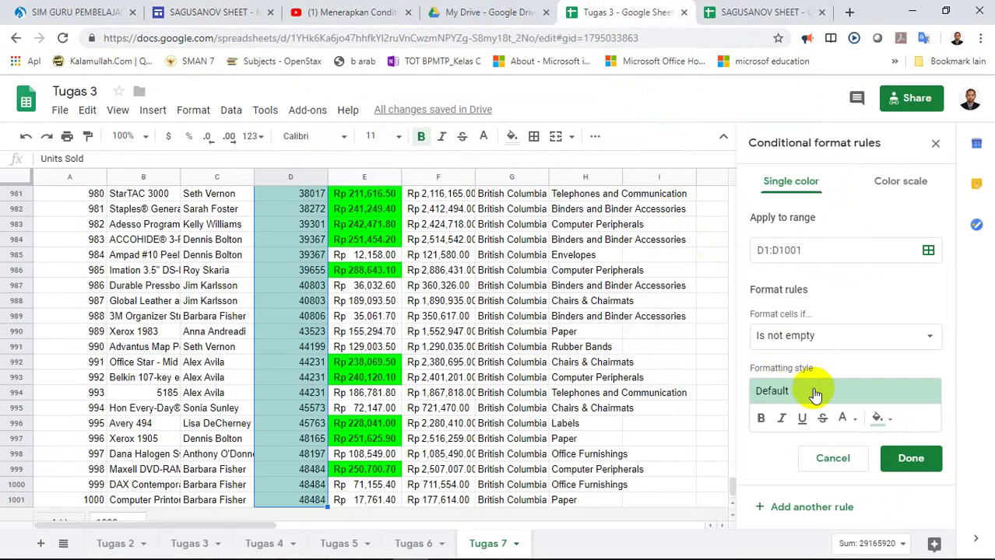
click(824, 337)
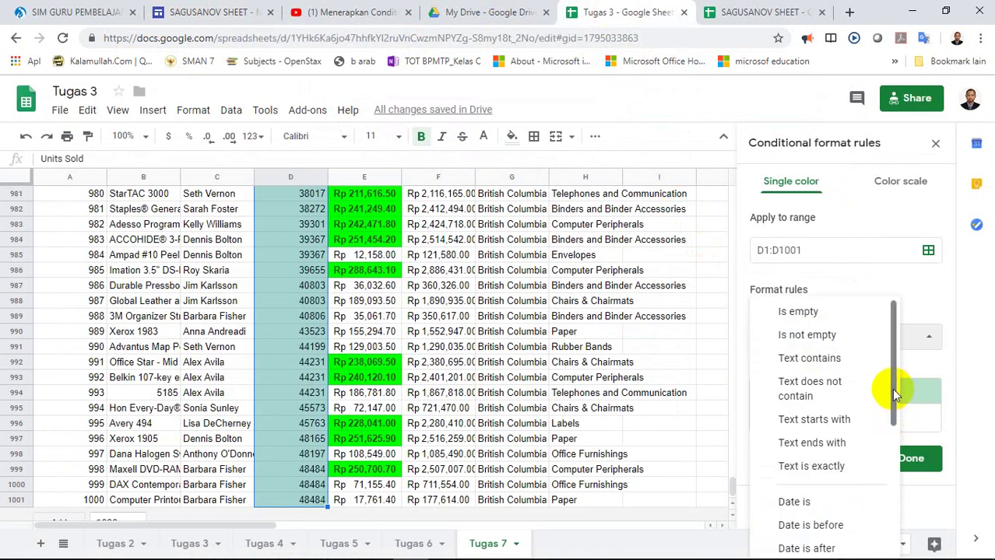
drag(892, 388, 899, 489)
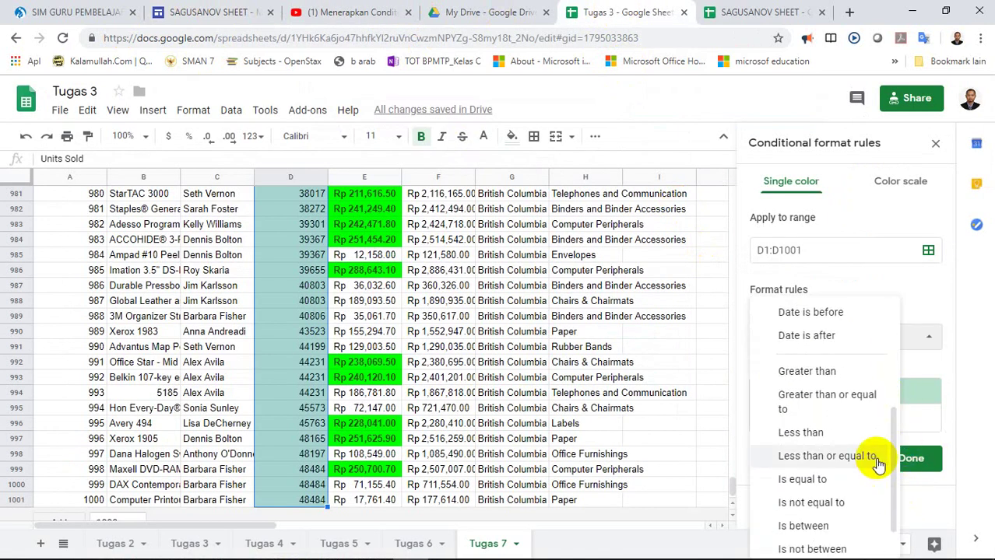
click(813, 433)
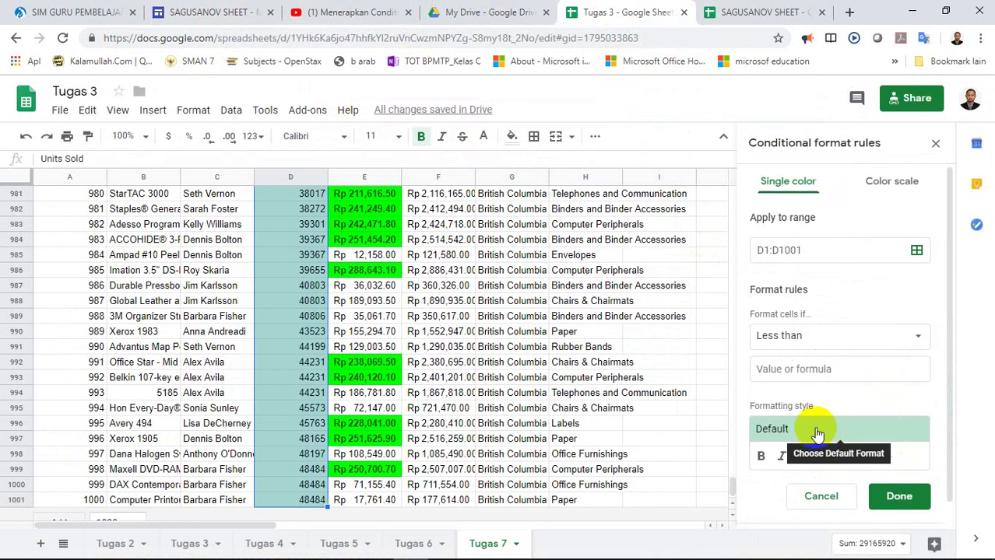
Step: Set the D1:D1001 "Less than" rule's value to 40 with red text, checking the YouTube tutorial's settings, and save the rule
click(819, 369)
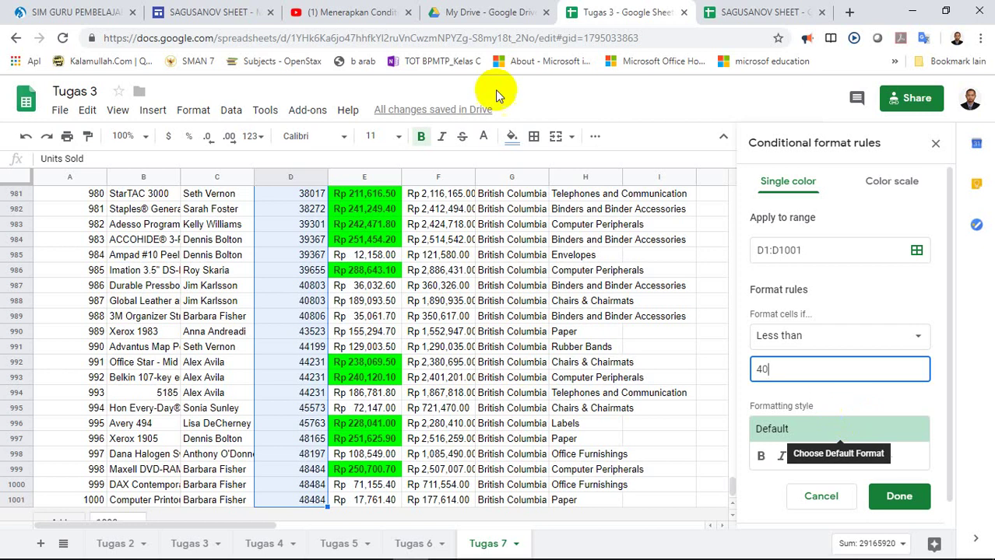
click(377, 14)
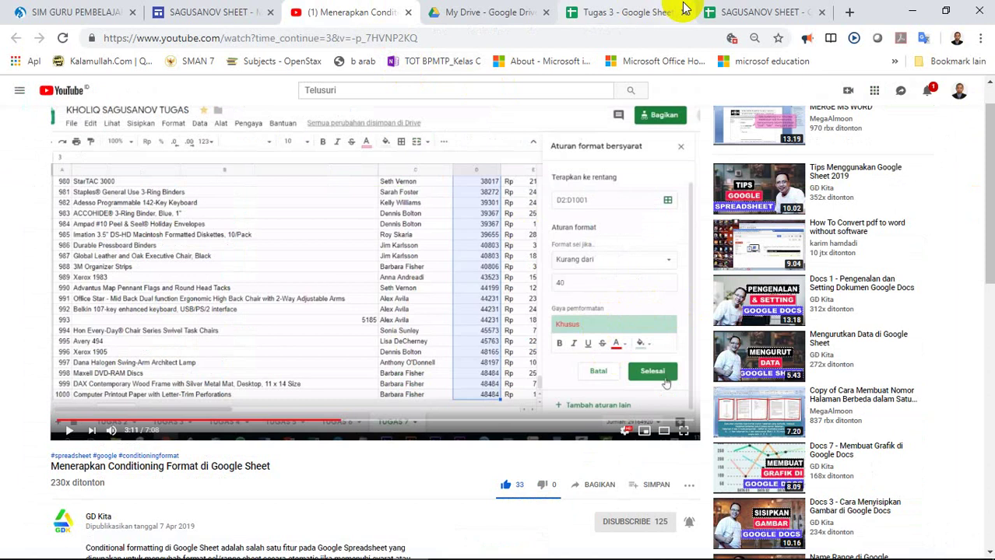
click(654, 10)
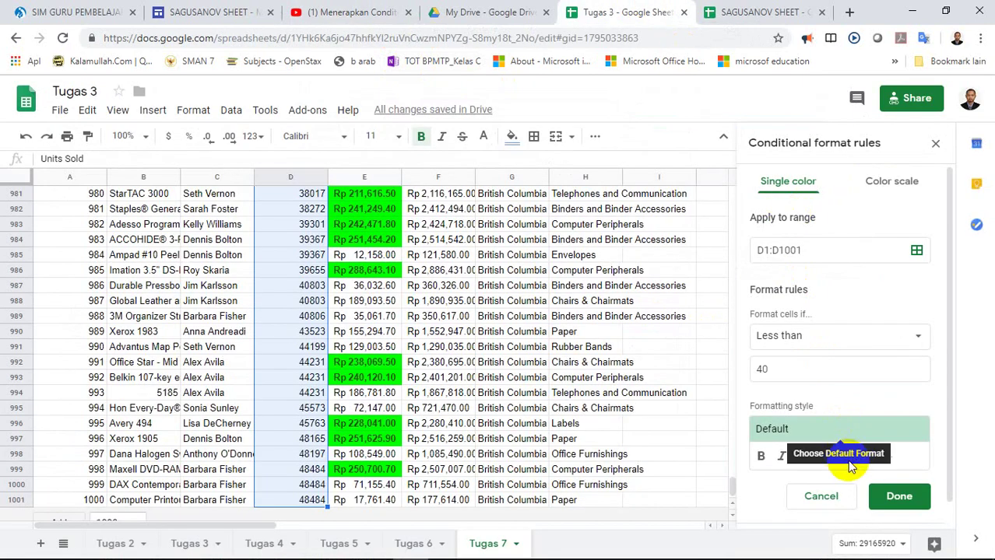
click(848, 457)
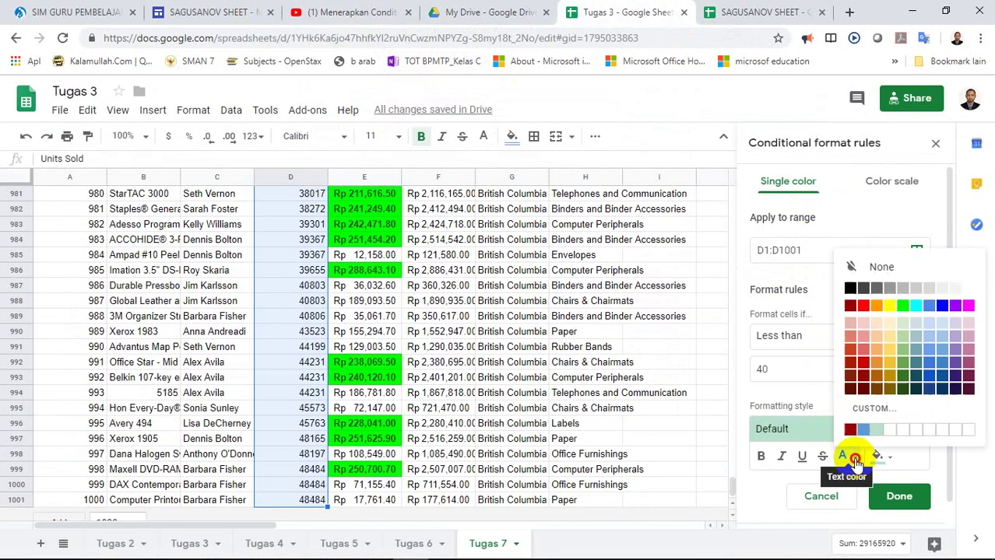
click(864, 307)
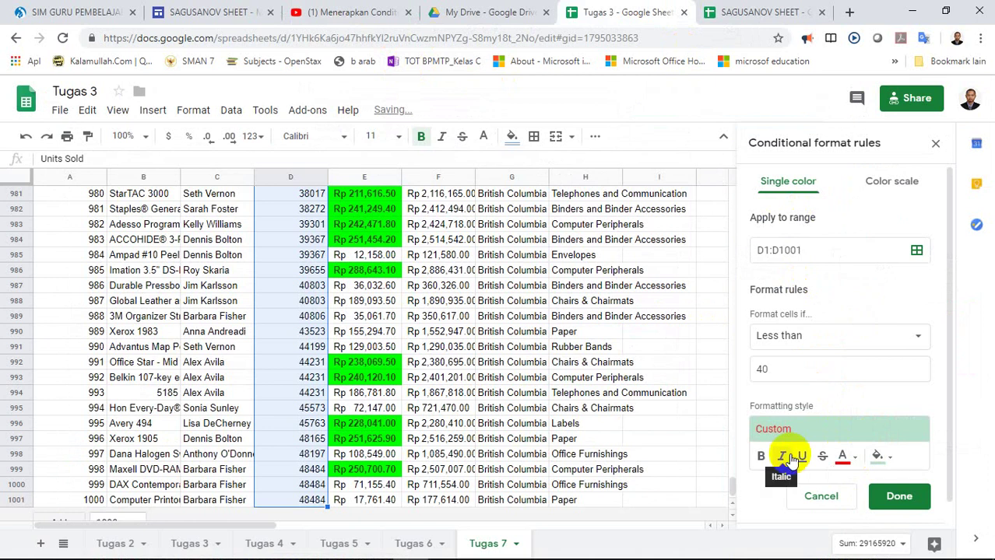
click(896, 498)
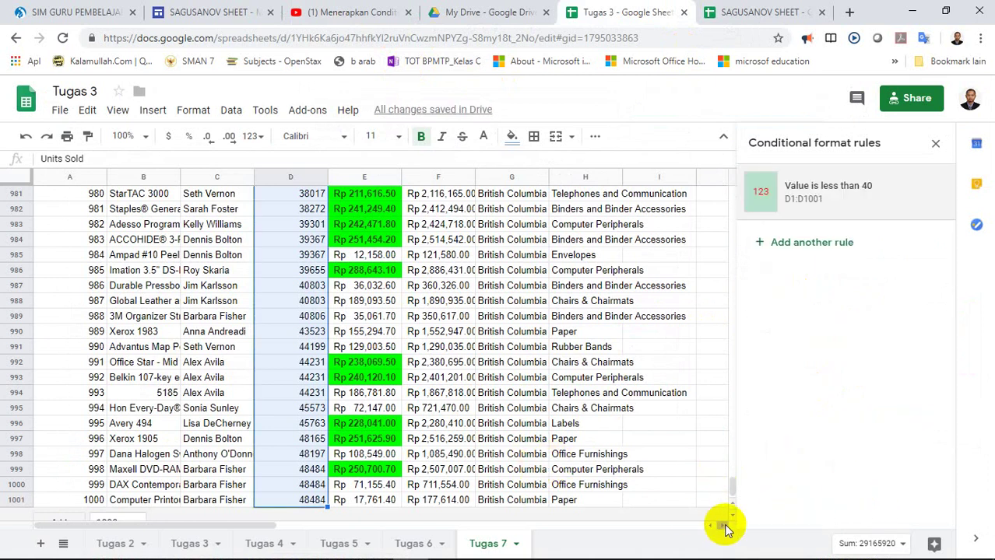
Step: Reset the fill color of the Manufacturing Price cells E2:E1001 and start a new conditional format rule for that range
drag(732, 491, 727, 192)
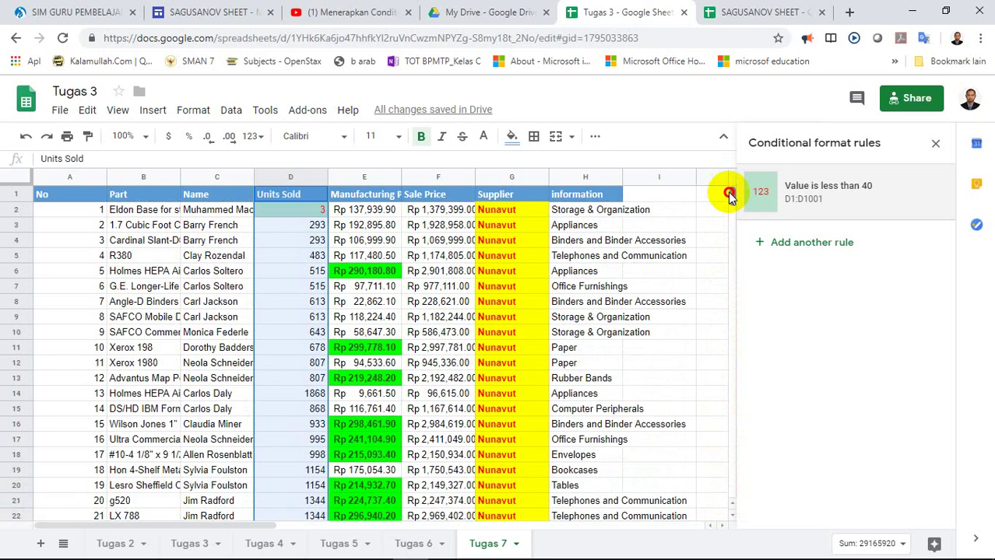
click(379, 210)
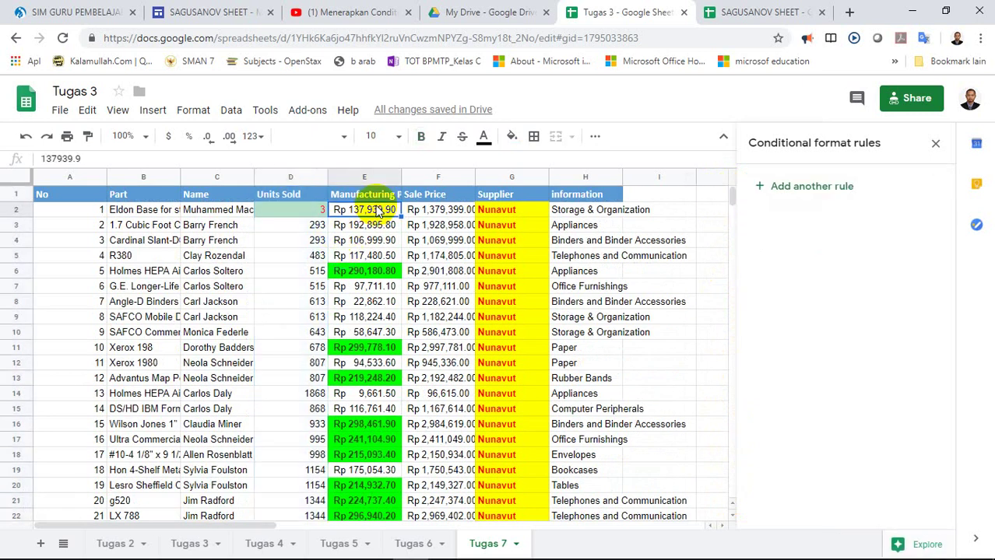
key(ctrl+shift+Down)
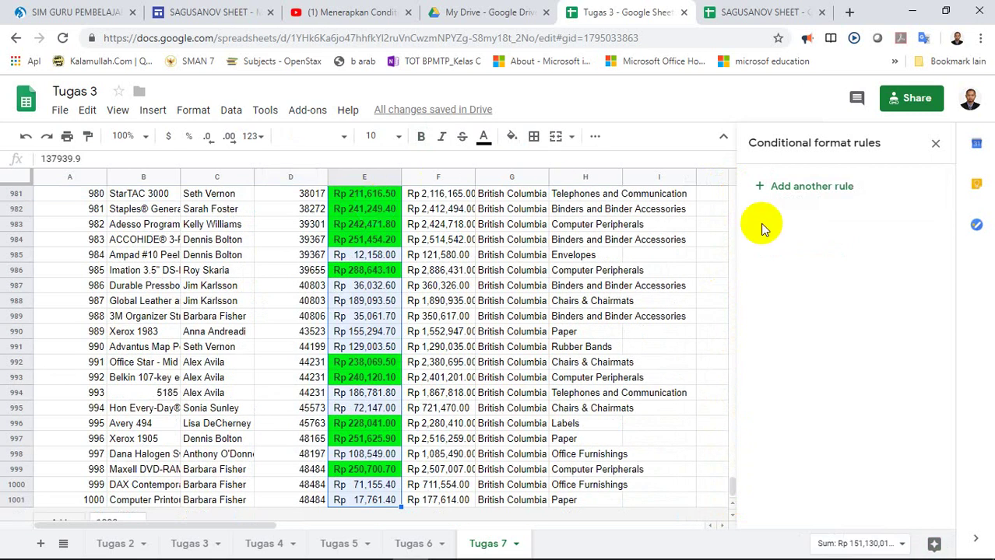
click(512, 139)
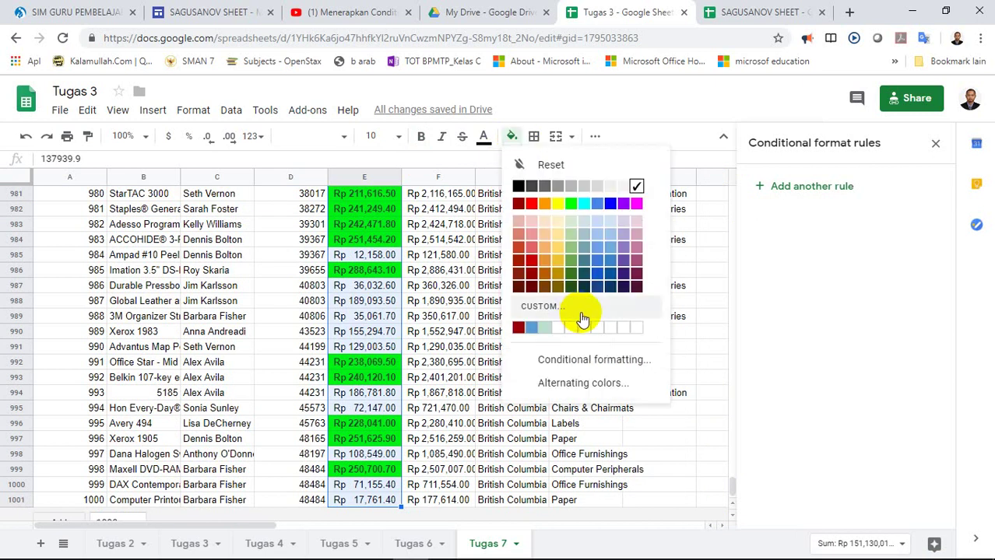
click(550, 166)
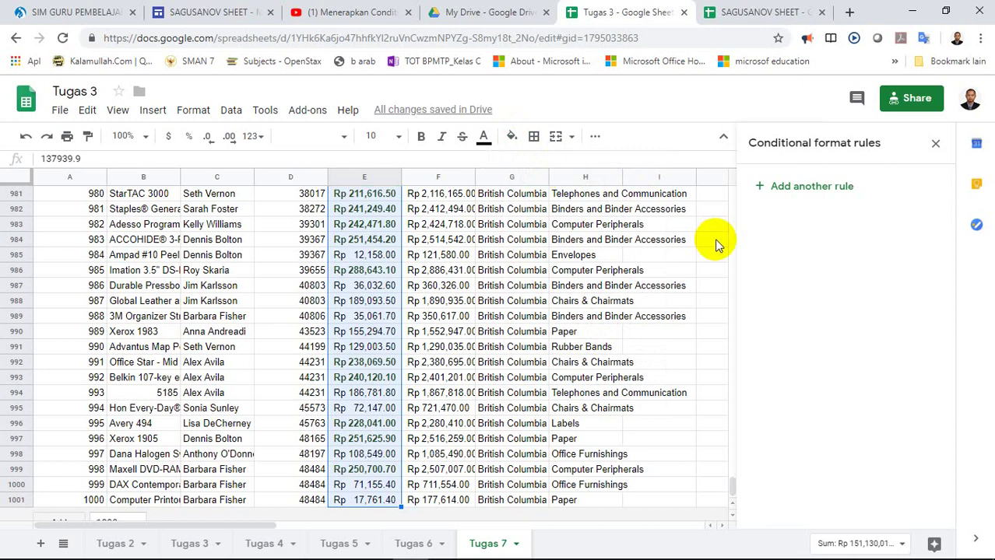
click(817, 194)
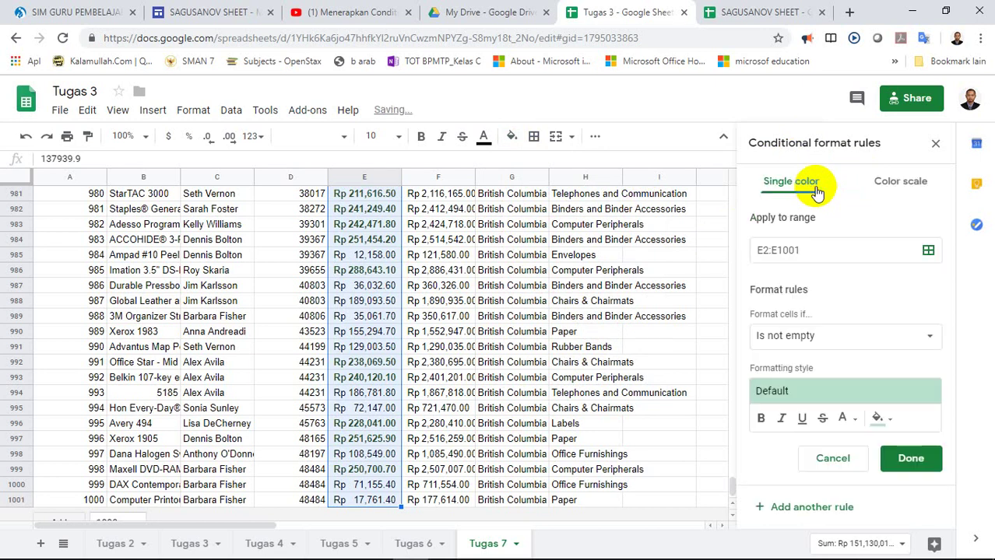
click(845, 343)
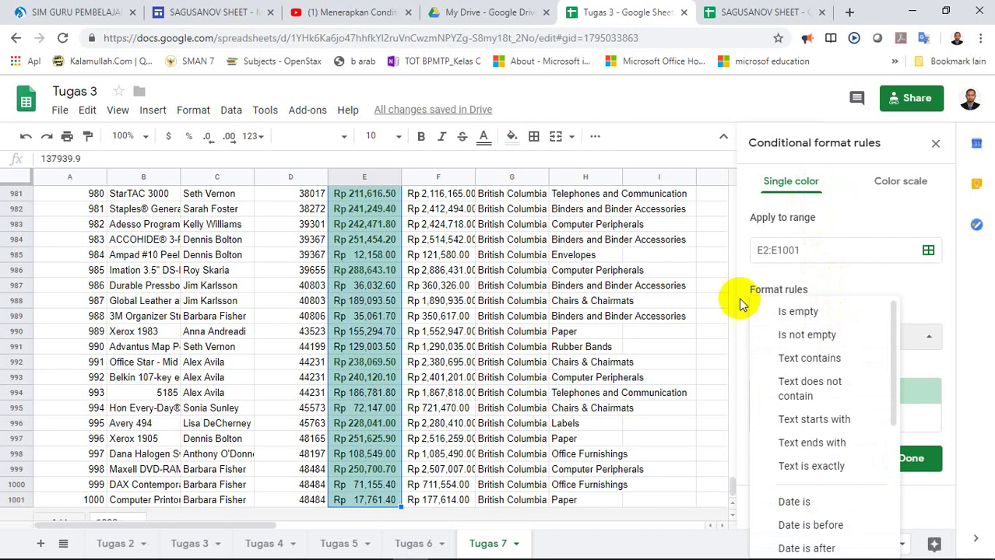
Step: Switch to the YouTube tutorial and review the part from 3:49 to 4:43 for the condition, value and style used on E2:E1001
click(375, 13)
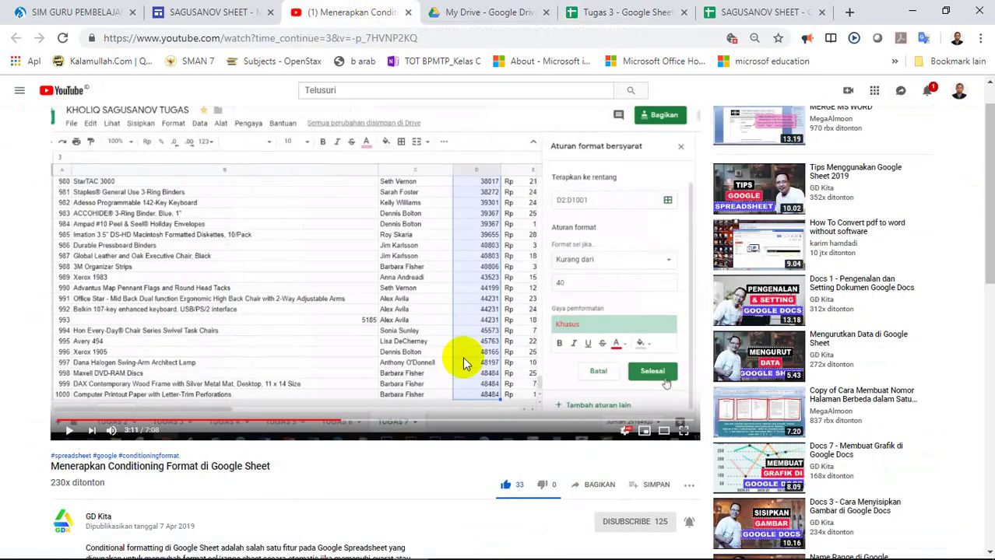
click(382, 422)
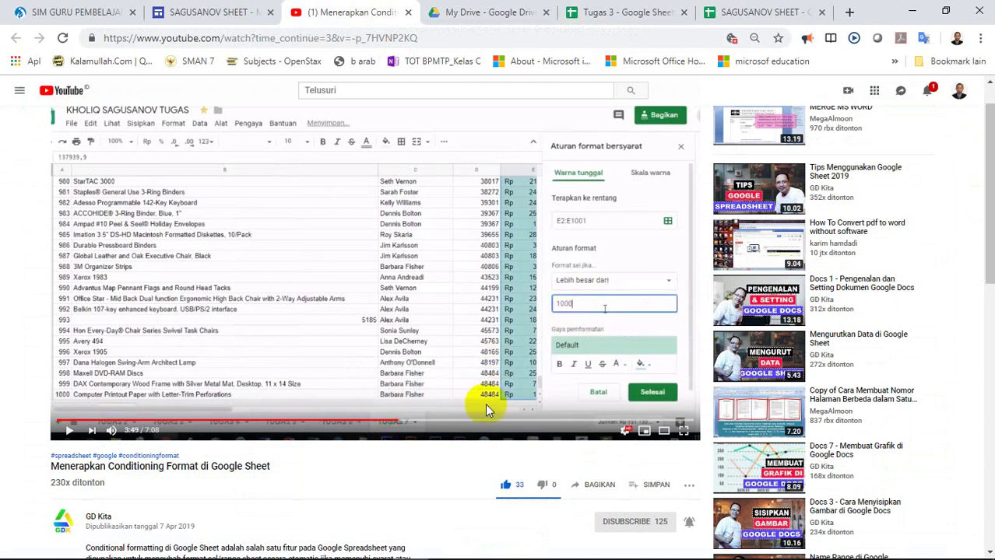
click(411, 424)
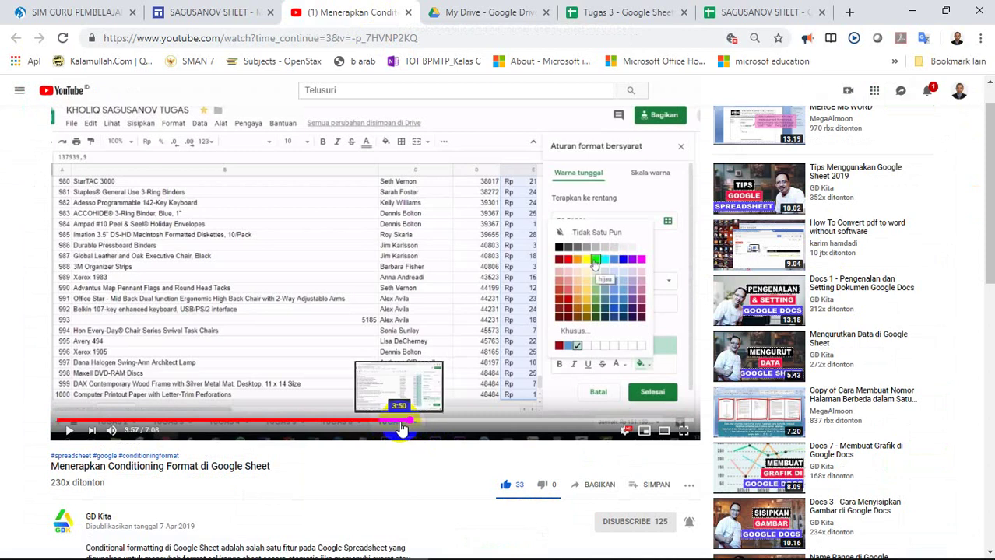
click(403, 425)
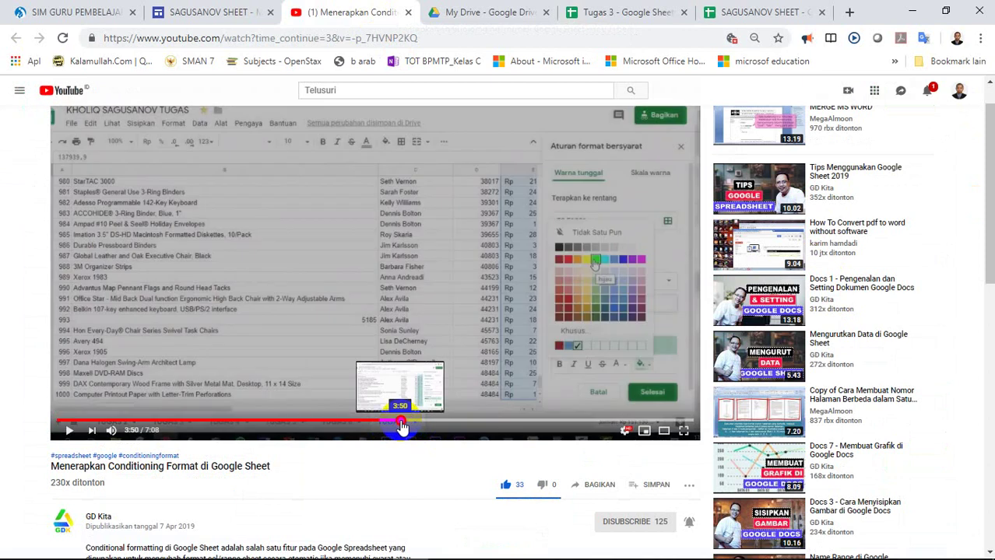
click(418, 425)
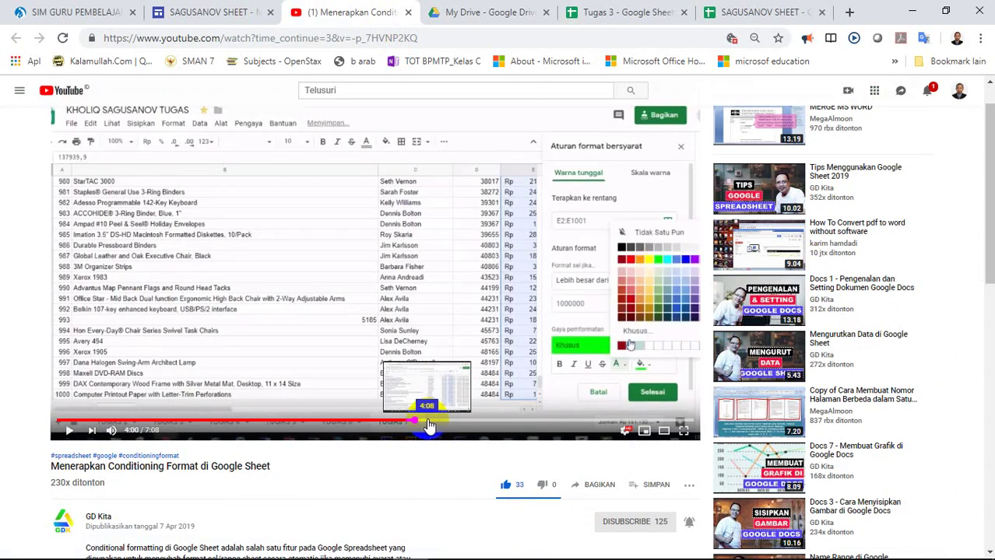
click(428, 424)
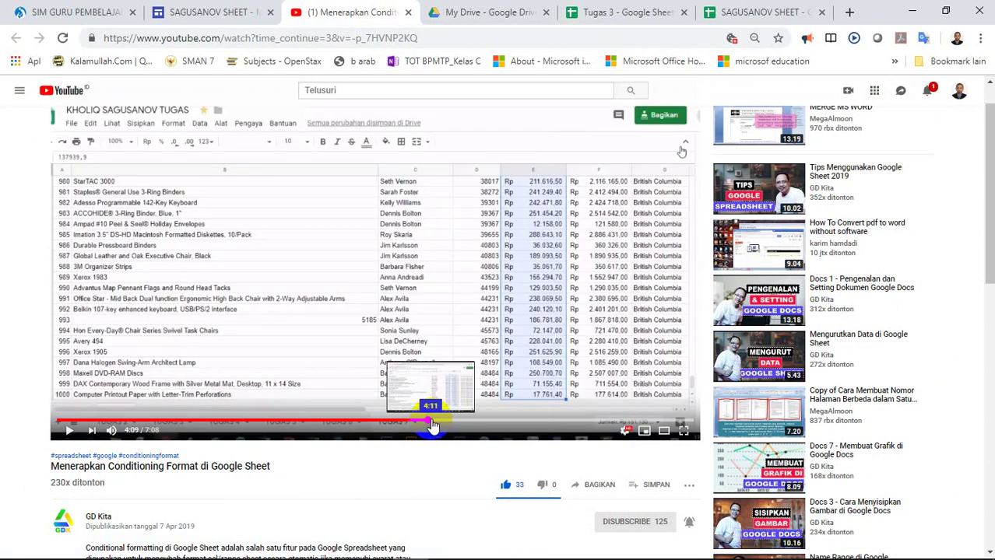
click(438, 424)
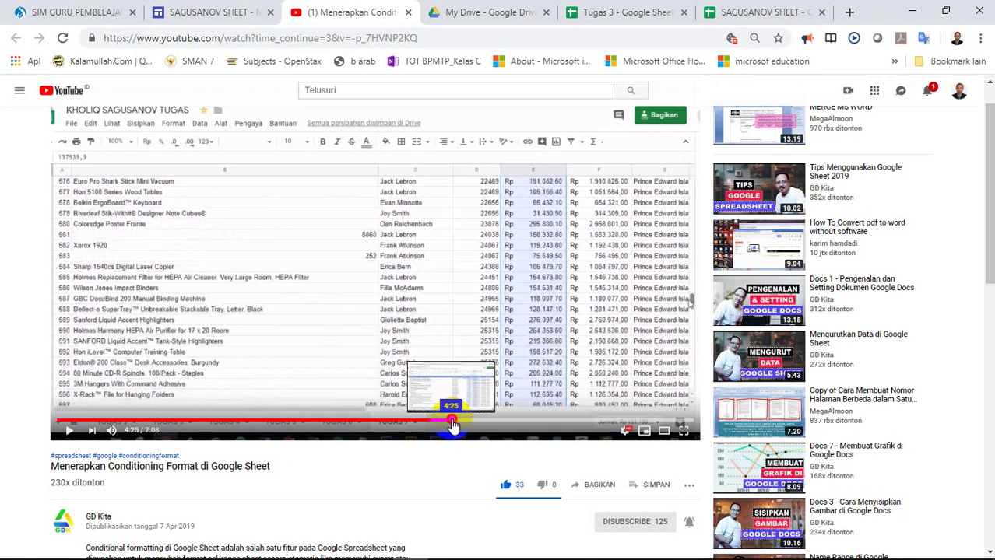
click(452, 425)
click(459, 425)
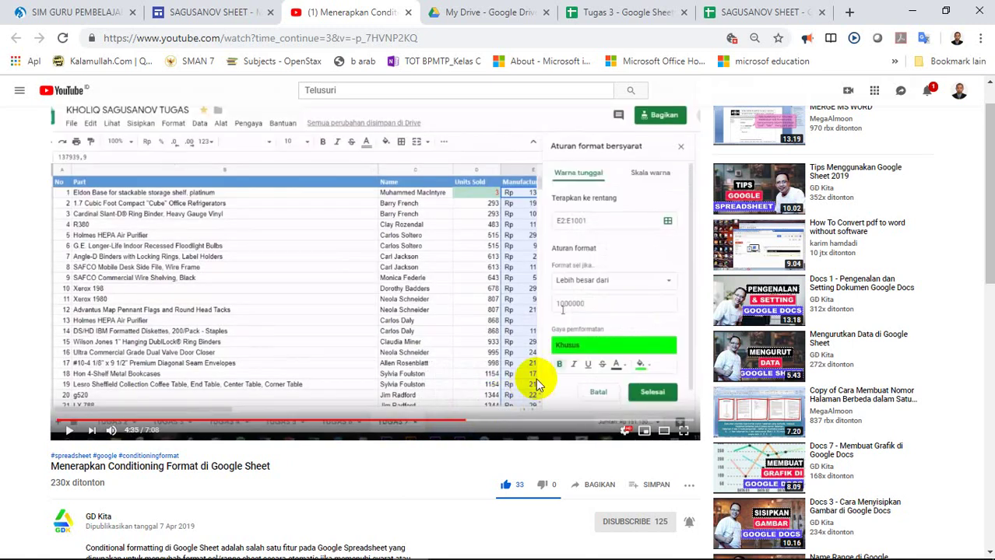
click(481, 425)
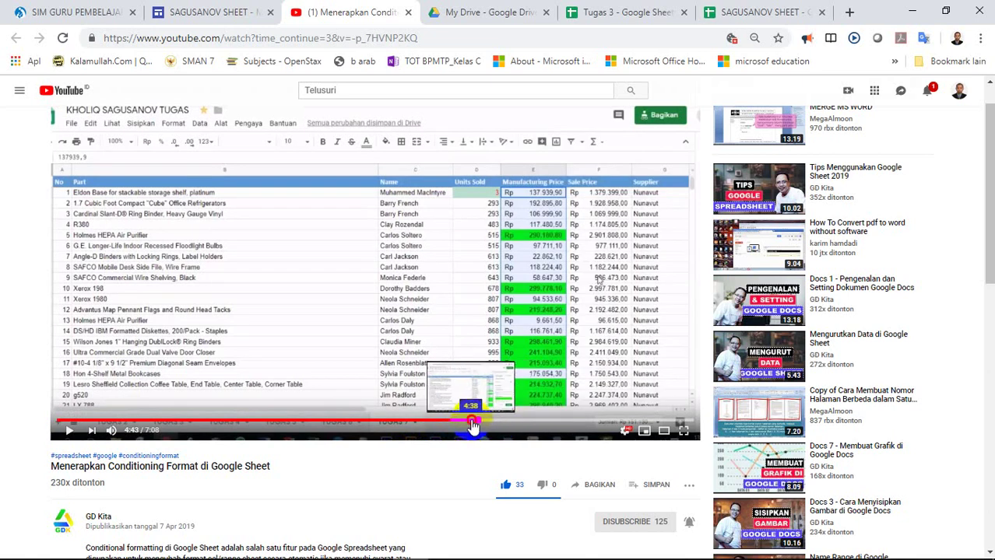
click(470, 425)
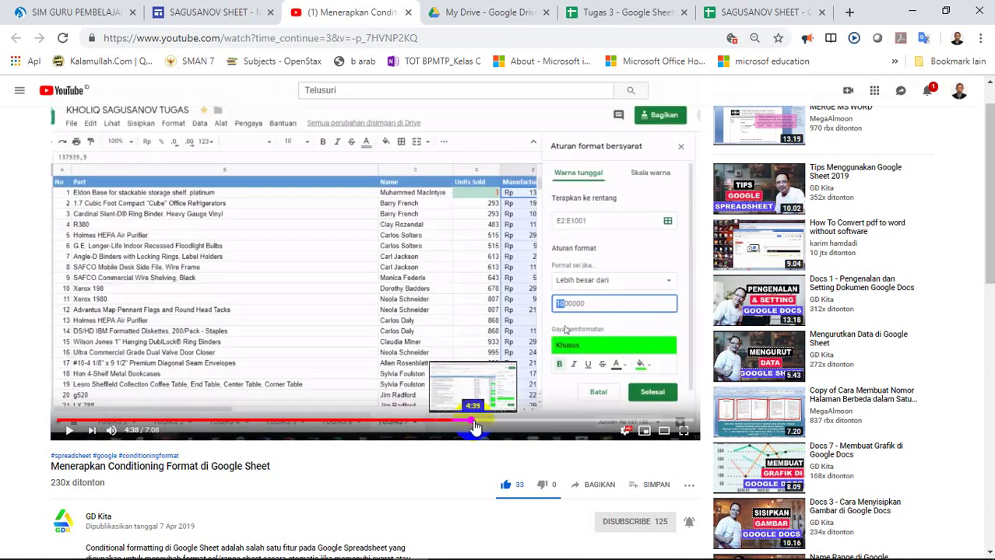
click(363, 287)
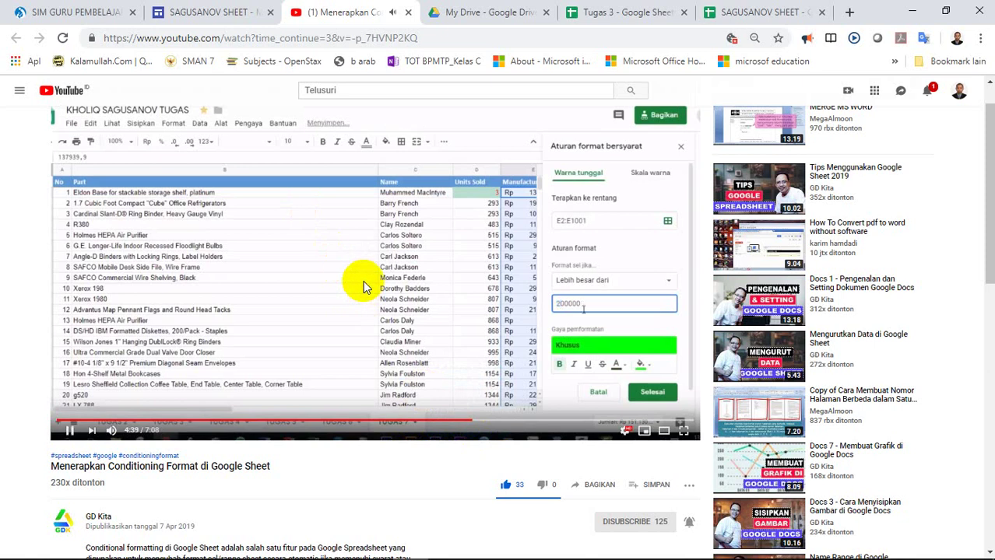
click(356, 299)
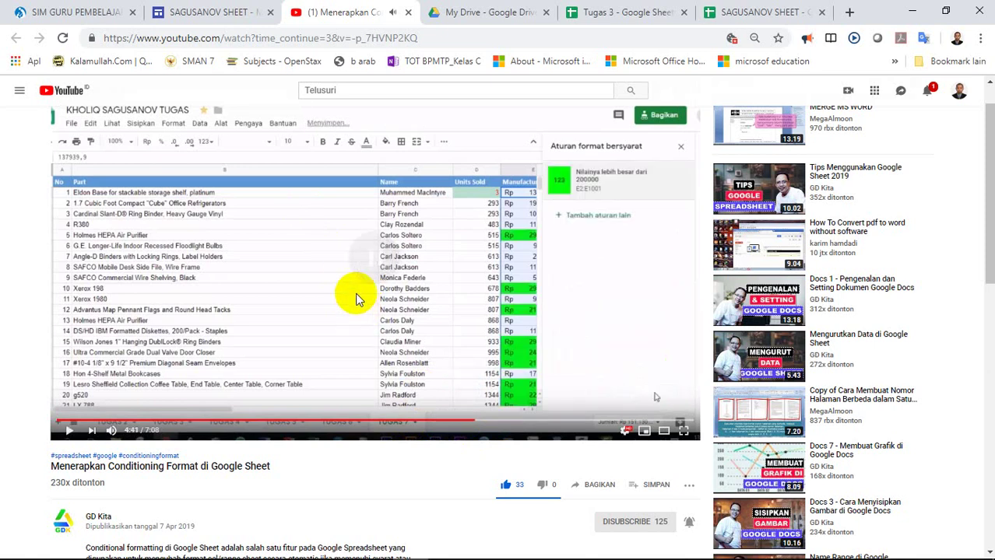
click(472, 423)
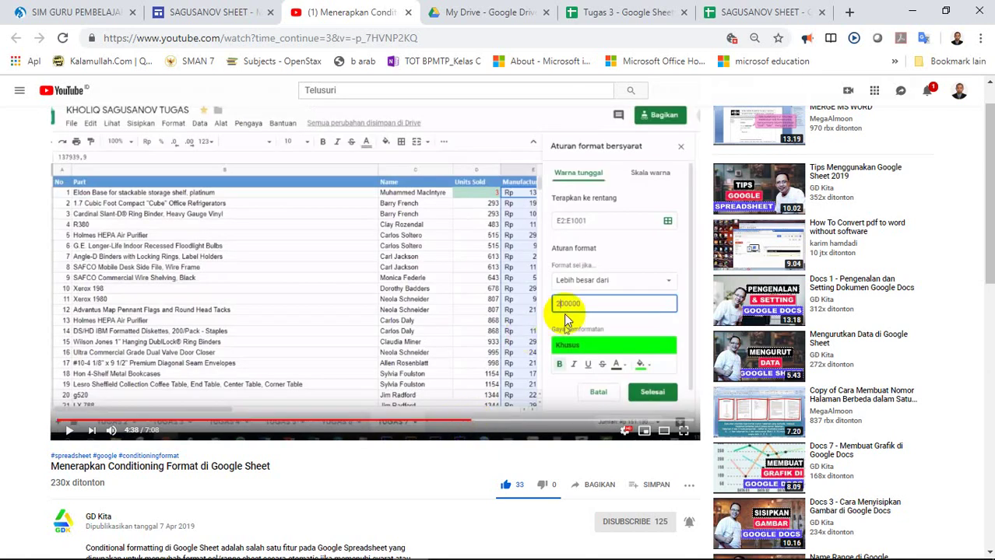
Step: Return to the Tugas 3 spreadsheet and set the E2:E1001 rule's condition to "Greater than" with the value 200000
click(631, 12)
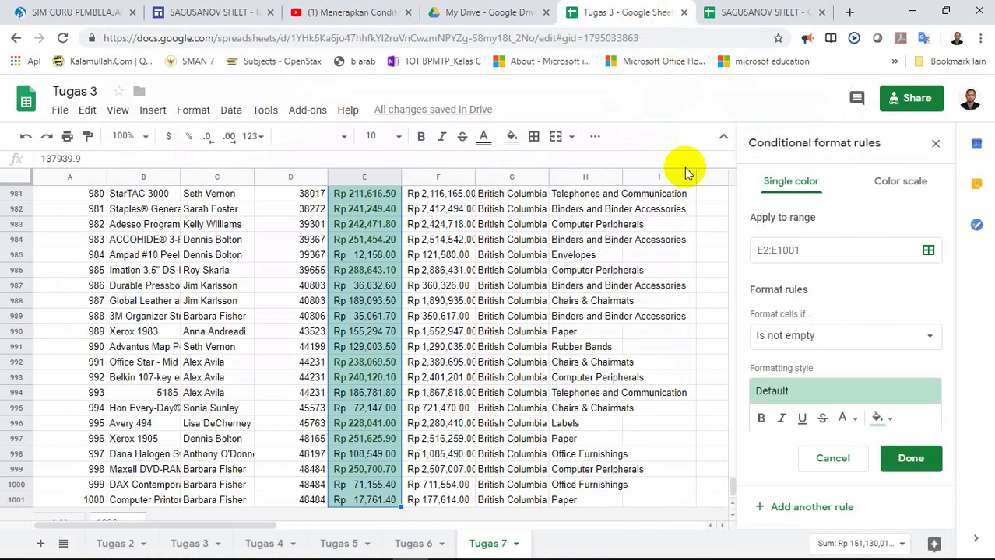
click(833, 338)
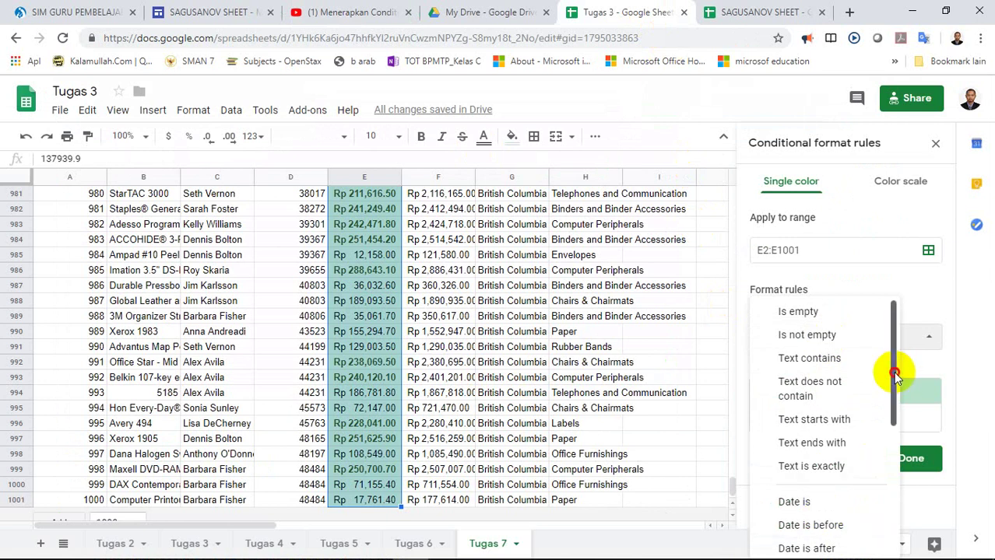
drag(895, 374, 886, 456)
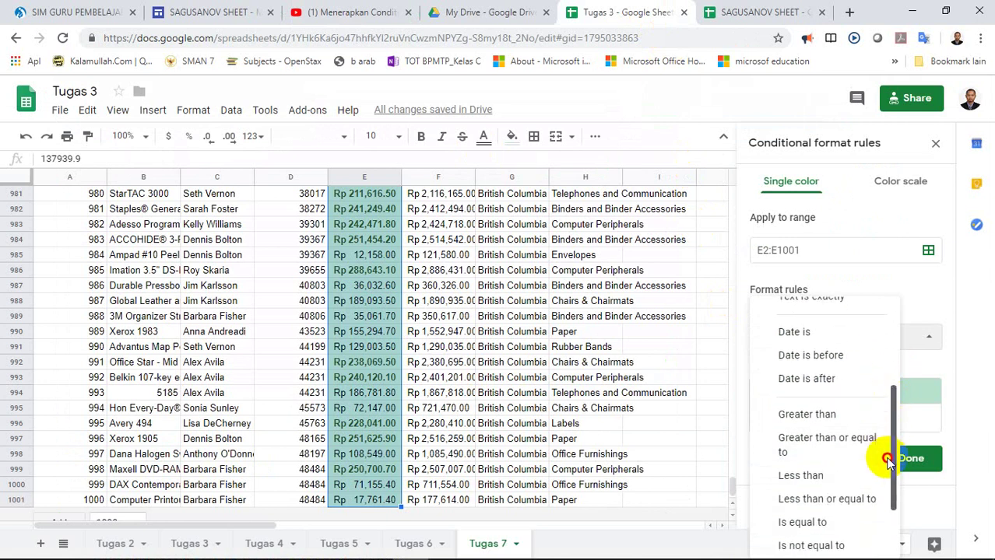
click(847, 415)
click(790, 366)
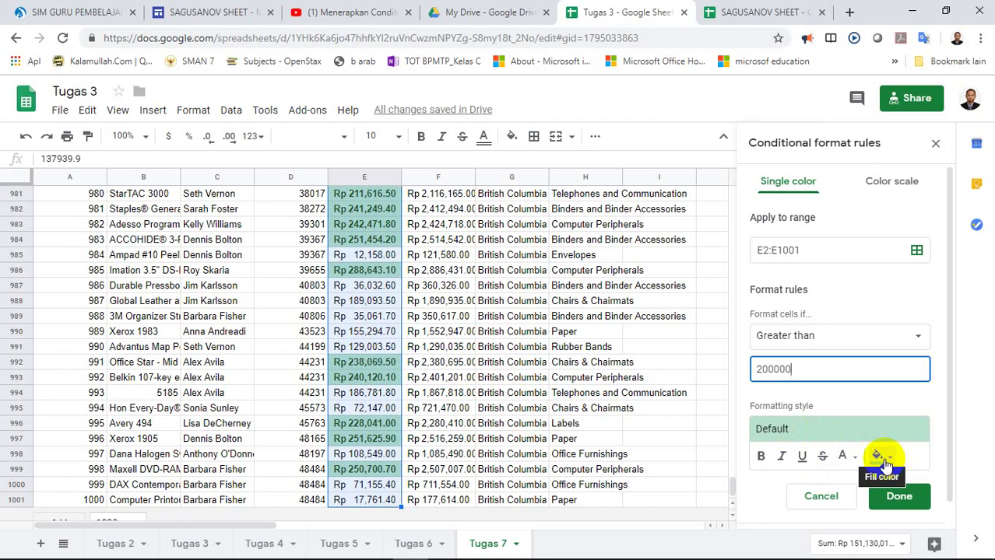
Step: Set the E2:E1001 rule's fill color to bright green, rechecking the formatting style shown in the YouTube tutorial
click(878, 457)
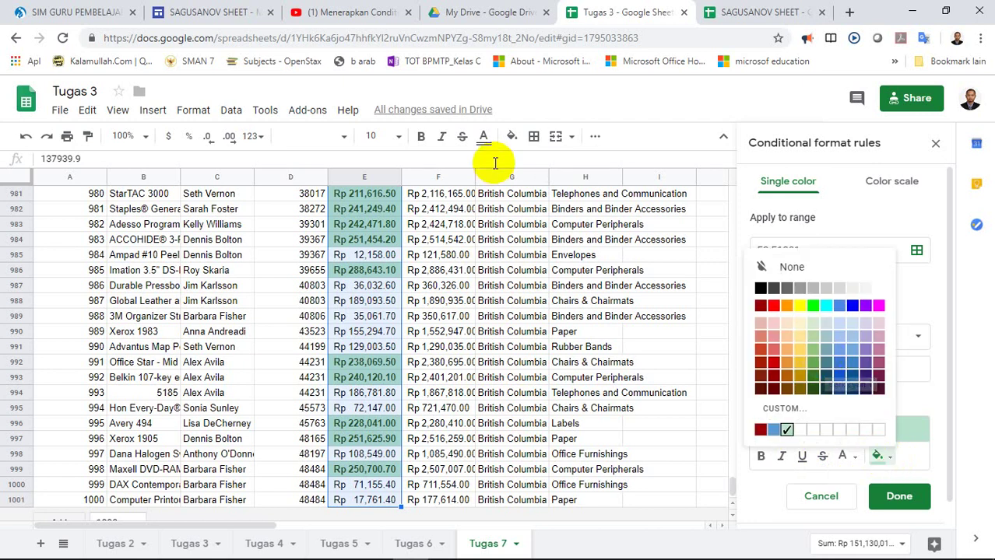
click(364, 14)
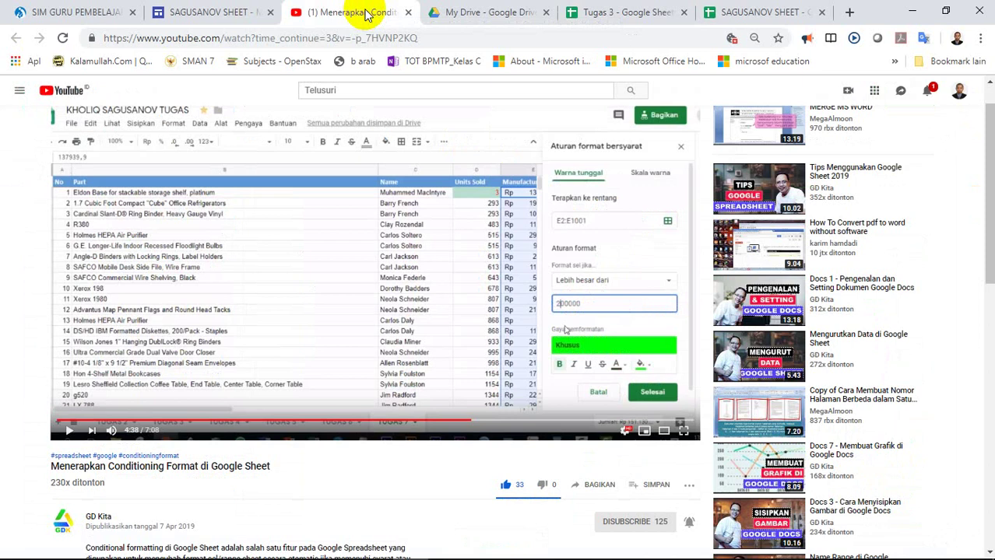
click(658, 13)
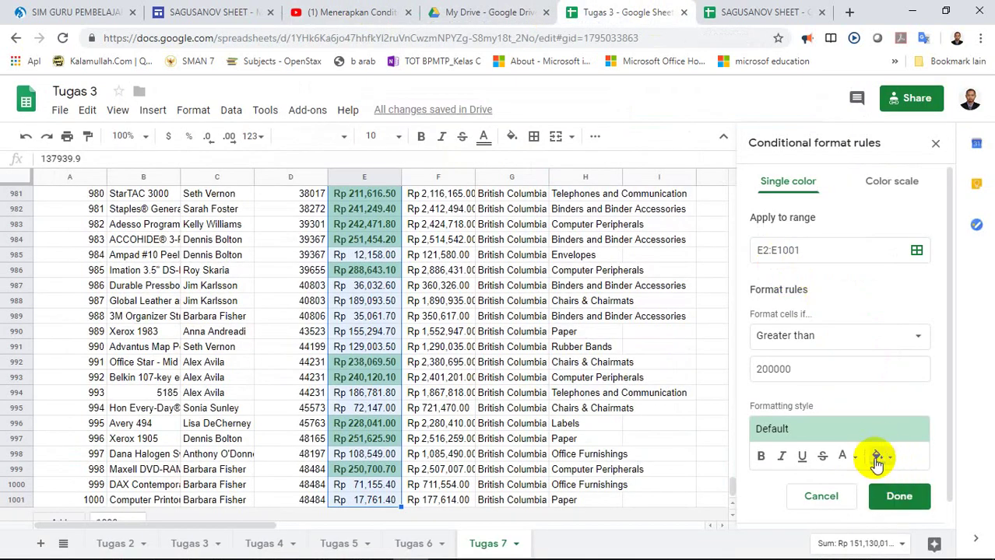
click(878, 455)
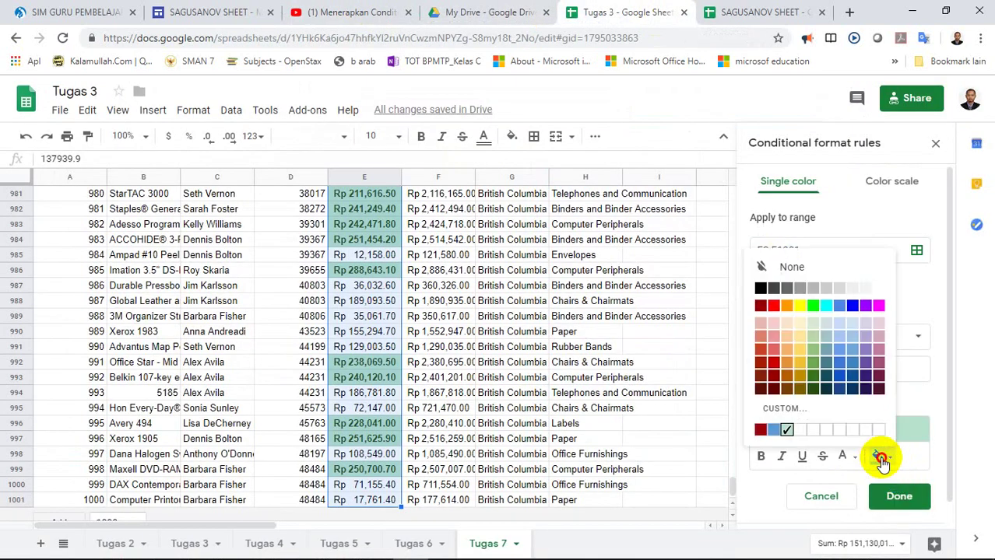
click(813, 306)
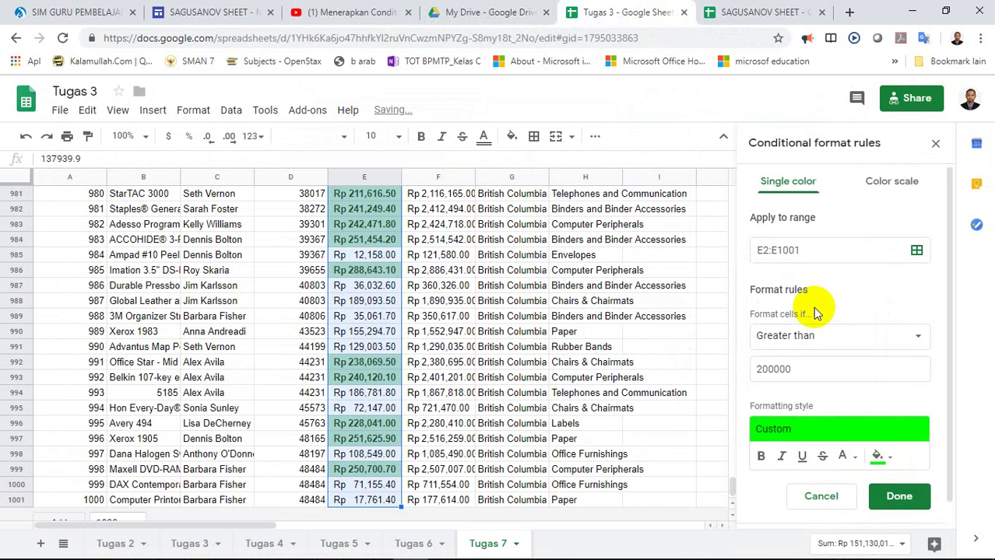
Step: Set the E2:E1001 rule's text to dark green and bold, recheck the YouTube tutorial's style, and save the rule
click(856, 460)
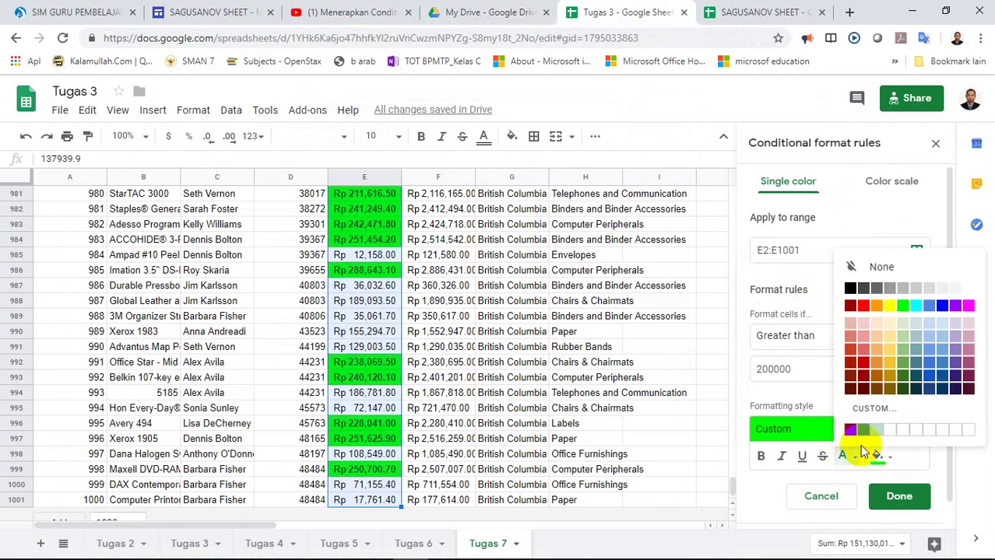
click(903, 389)
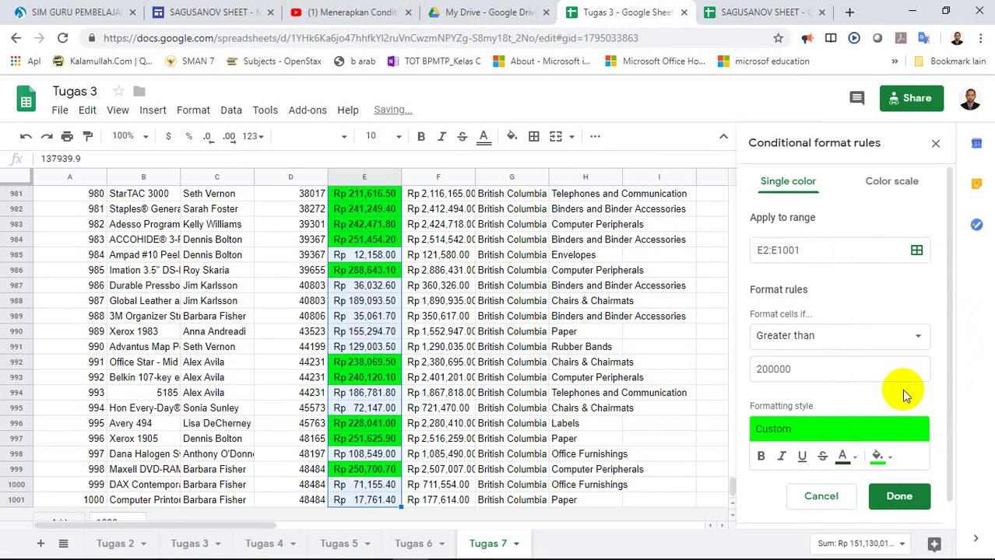
click(762, 459)
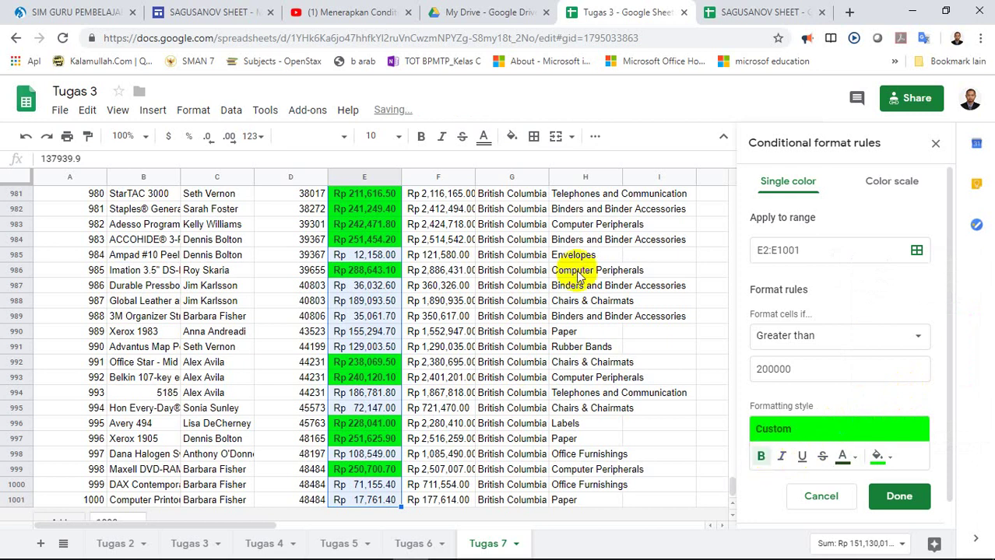
click(364, 16)
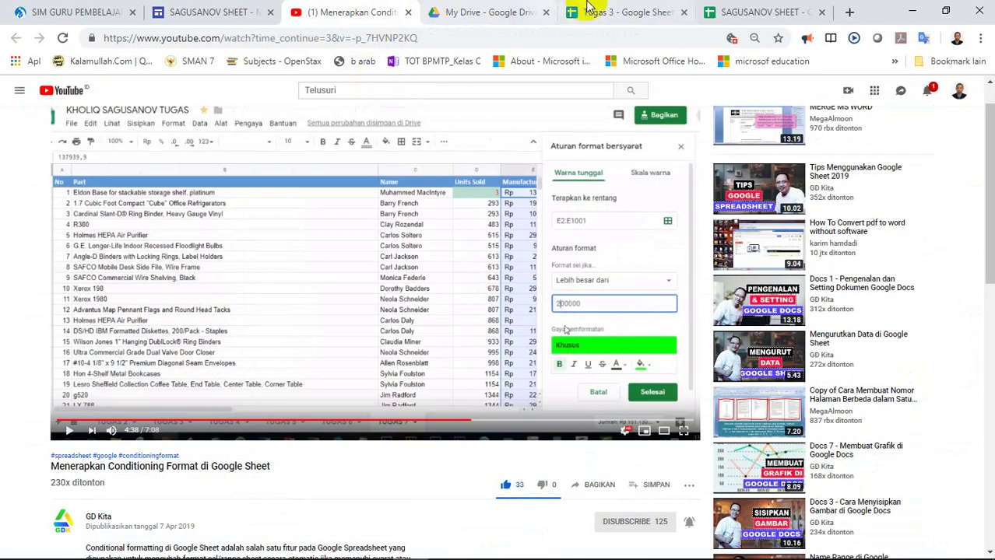
click(611, 13)
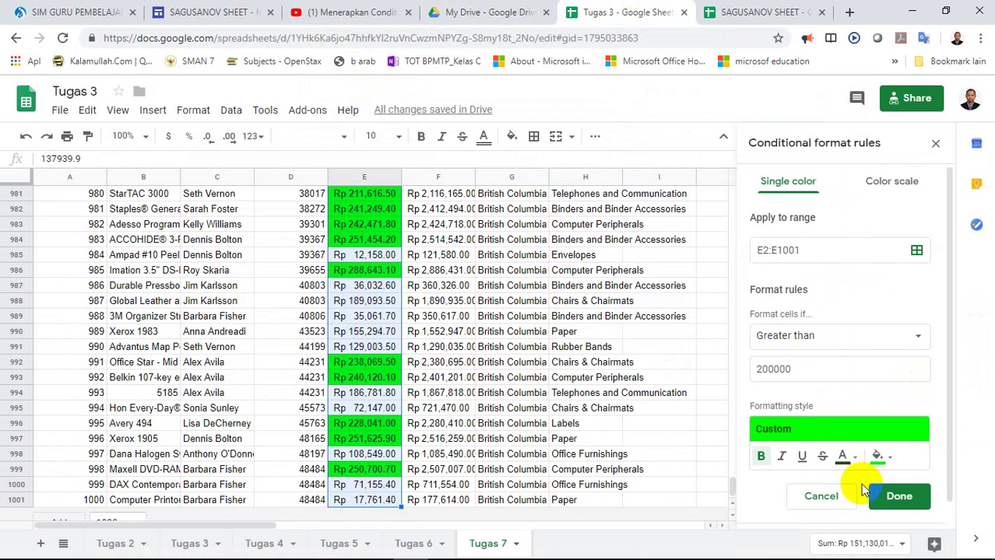
click(896, 498)
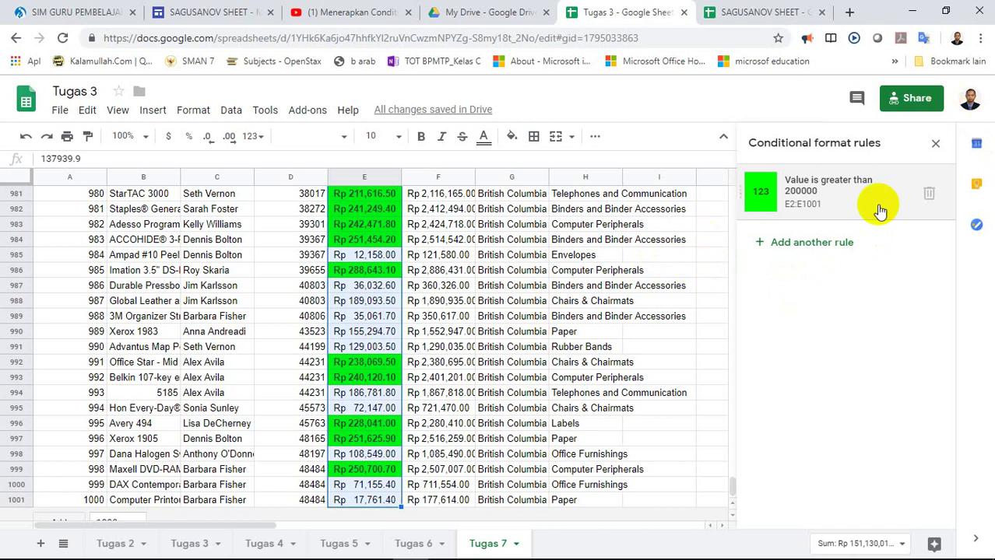
Step: Select the Supplier cells G2:G1001 and reset their fill color
click(608, 272)
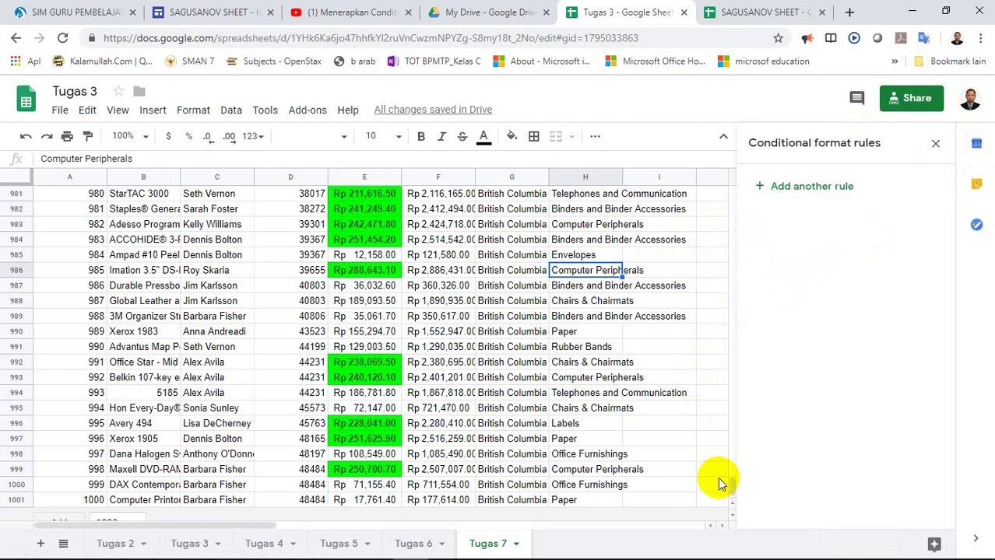
drag(733, 485, 721, 172)
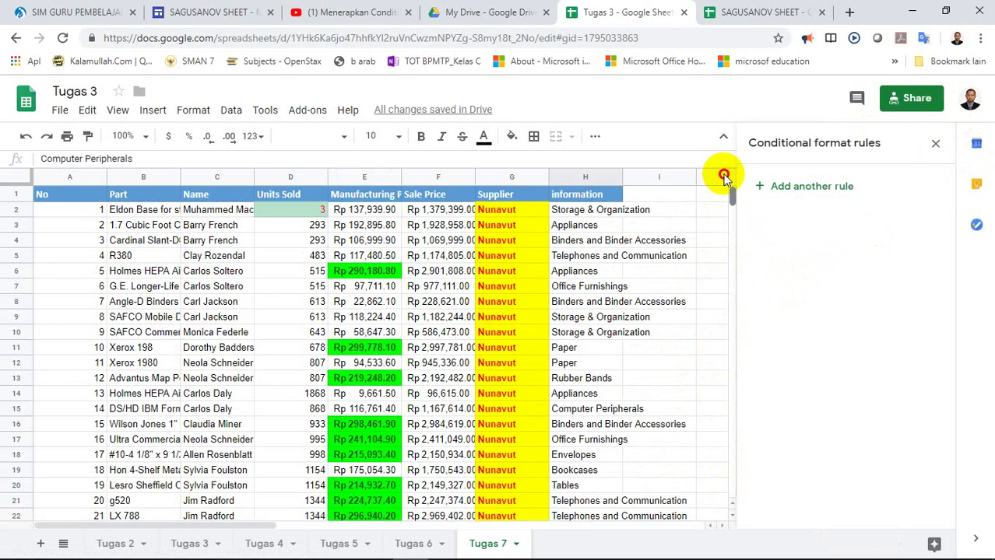
right_click(721, 173)
click(523, 216)
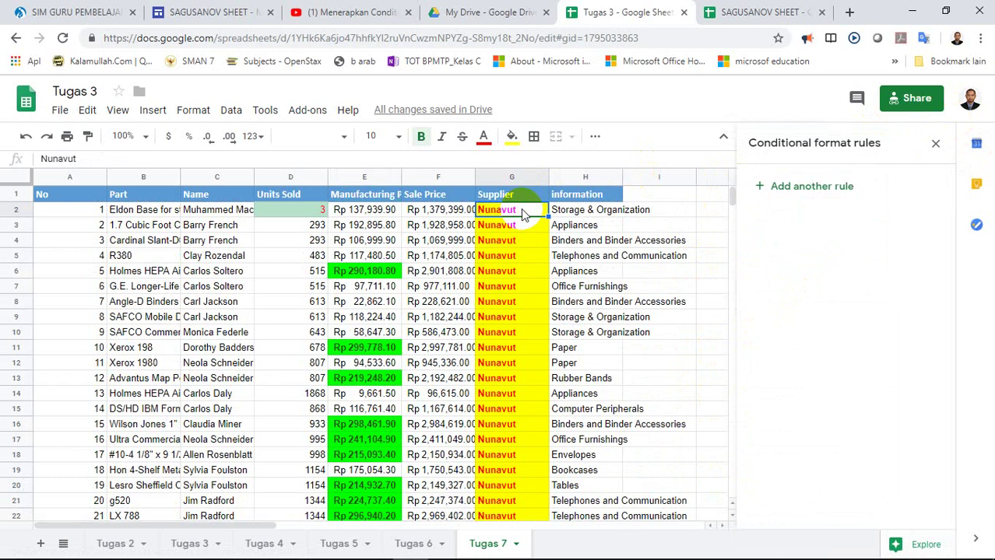
key(ctrl+shift+Down)
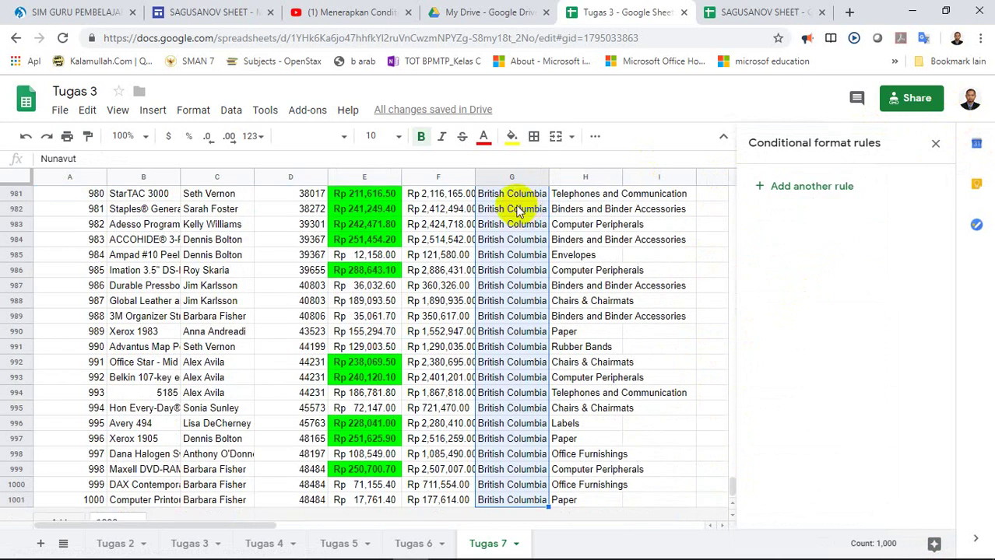
click(511, 137)
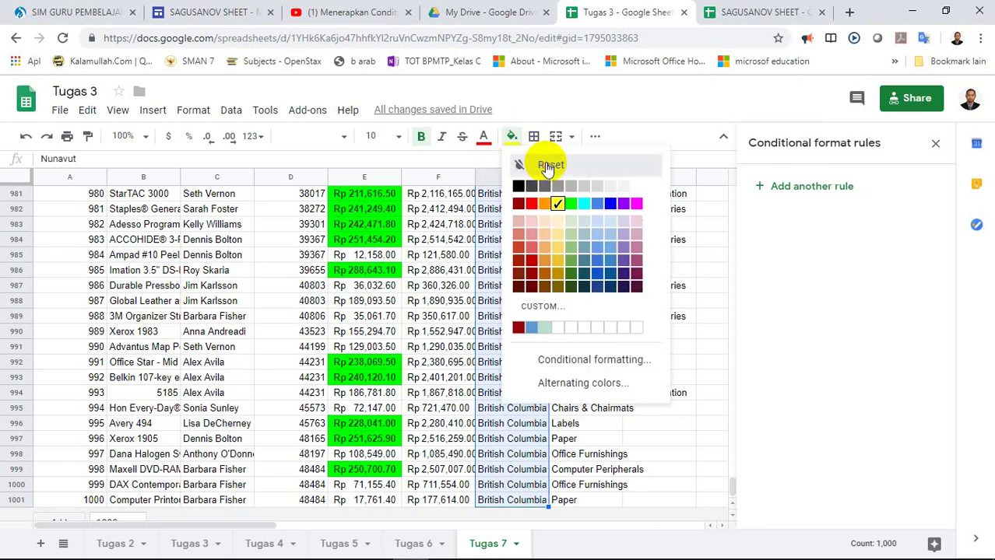
click(550, 166)
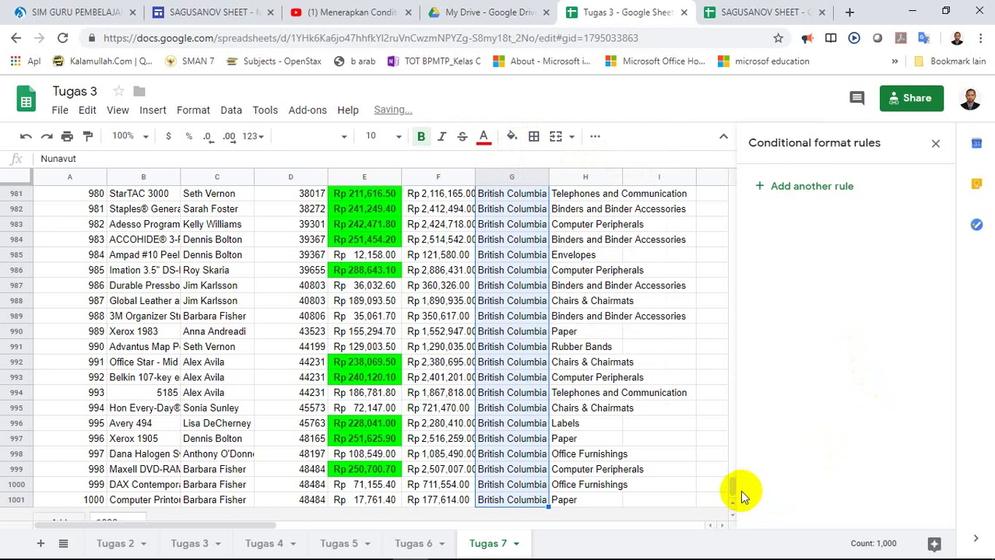
Step: Reset the text color of the Supplier cells G2:G1001 and remove their bold formatting
drag(732, 478, 722, 184)
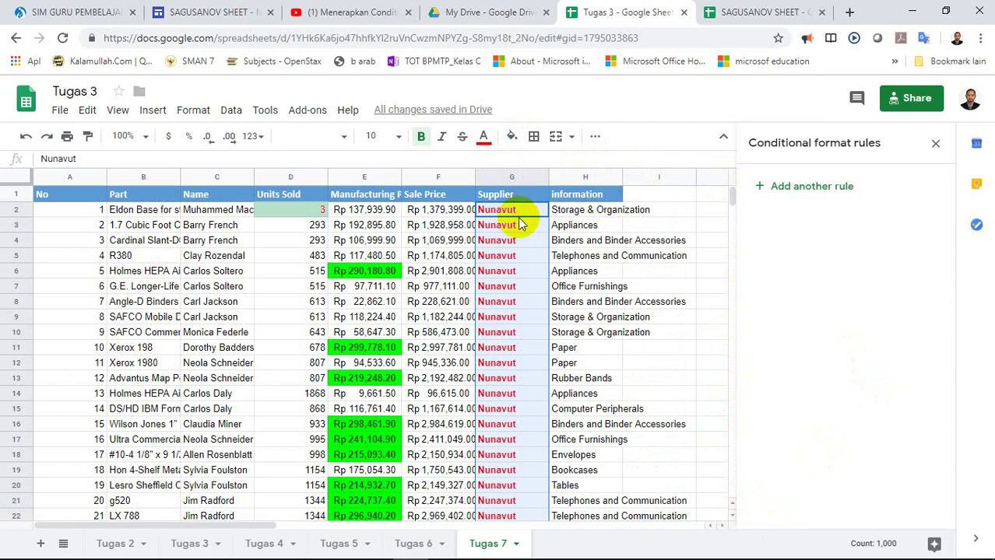
click(484, 137)
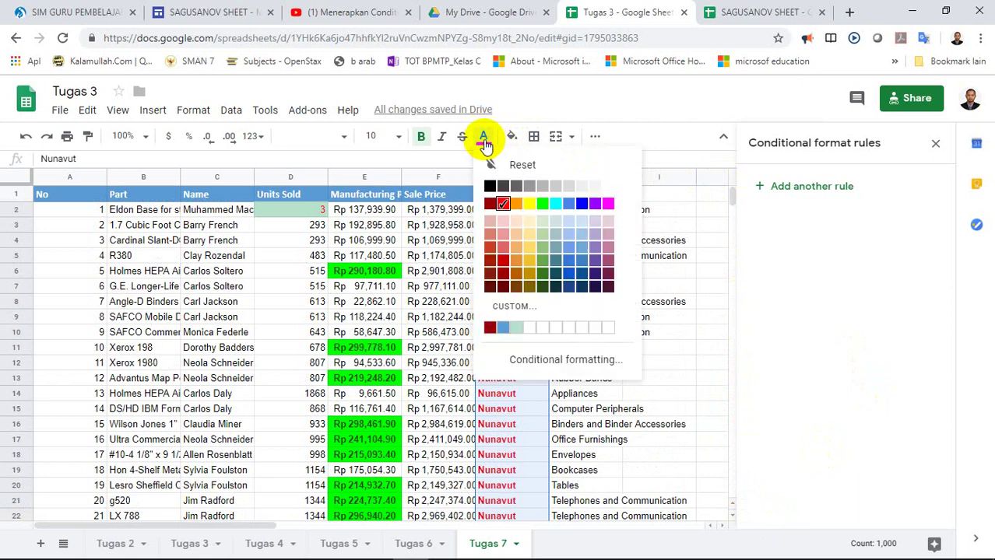
click(520, 167)
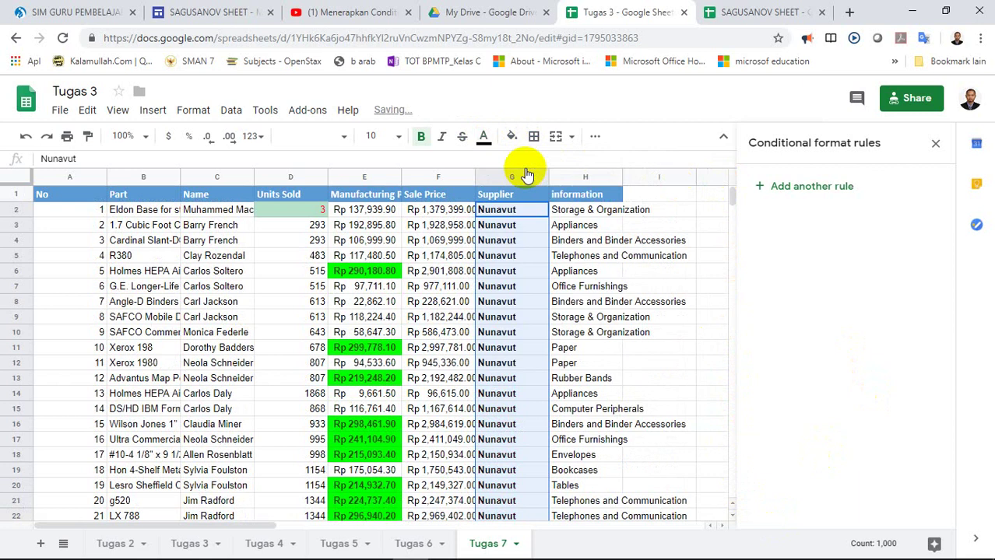
click(421, 137)
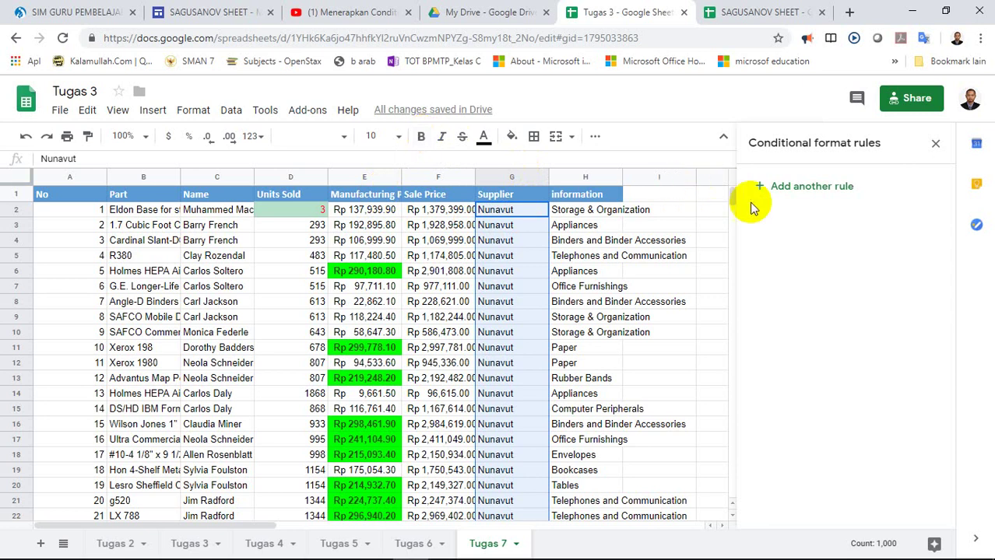
Step: Add a conditional format rule for G2:G1001 with the condition "Text contains" and the value nunavut
click(799, 188)
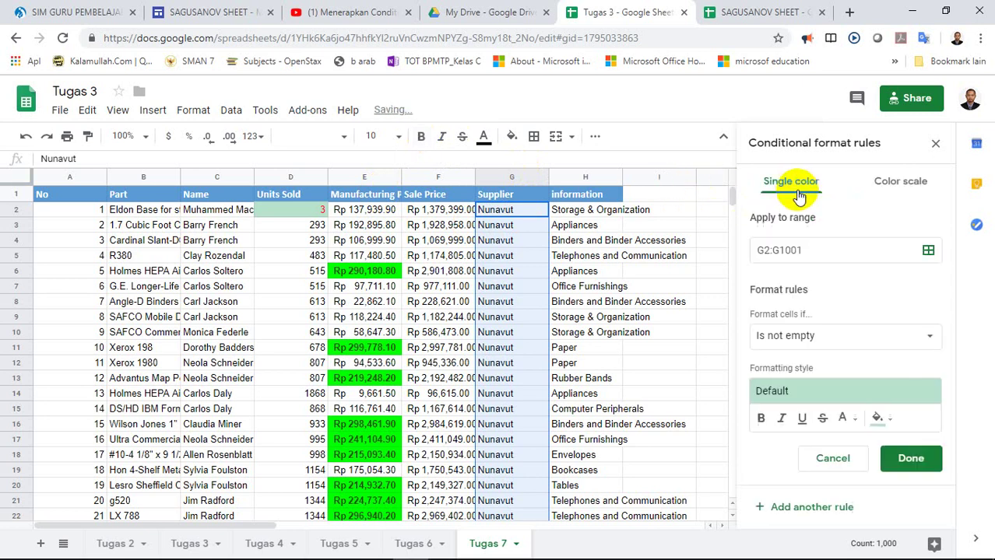
click(849, 339)
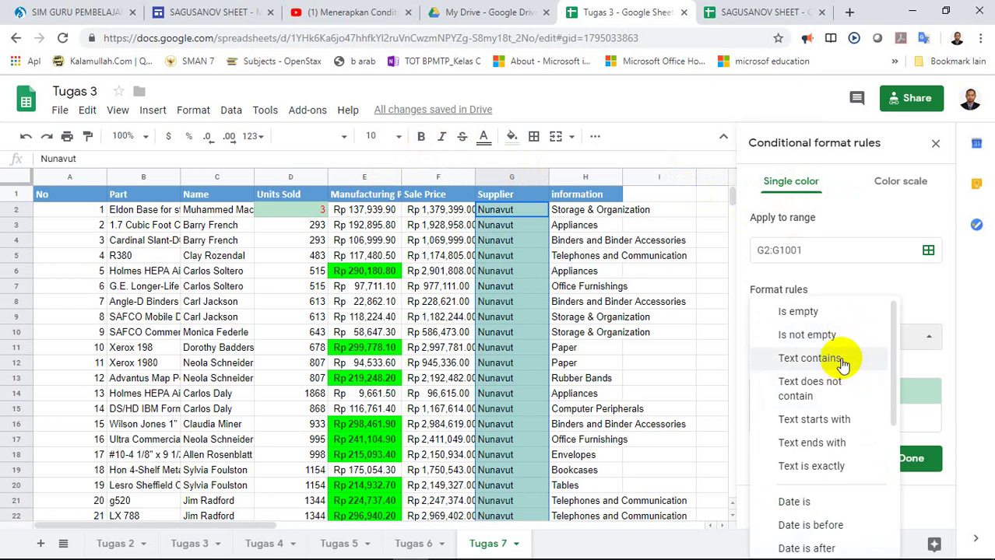
click(841, 362)
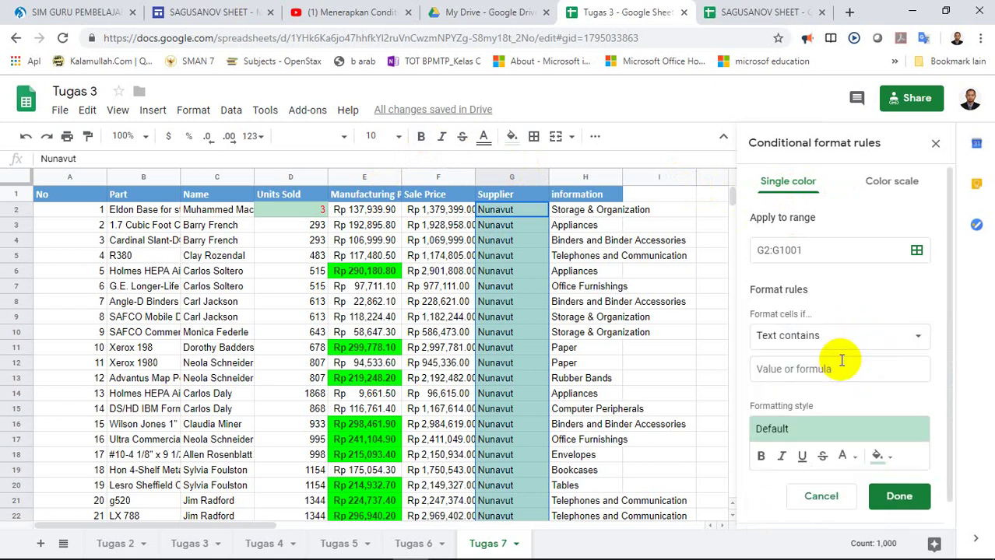
click(836, 368)
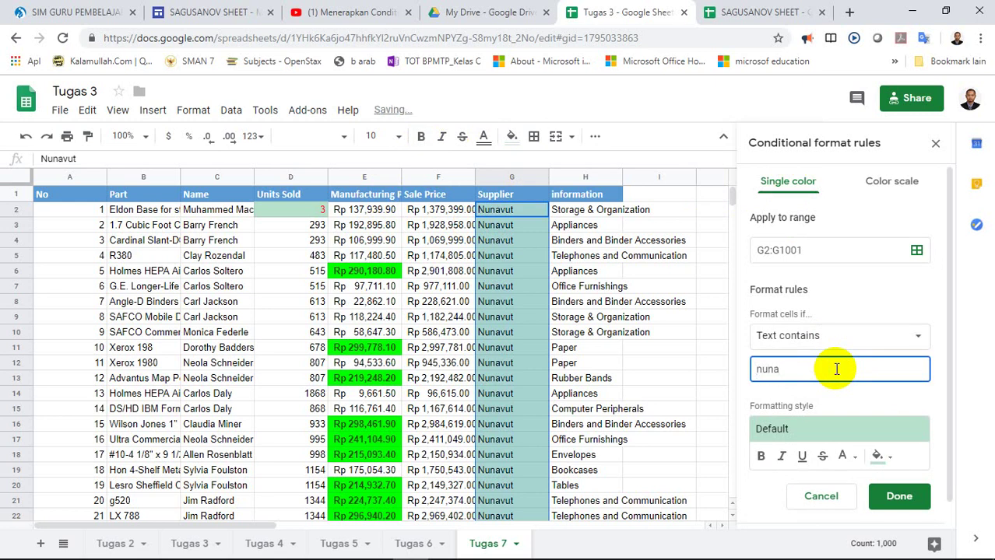
text(nunavut)
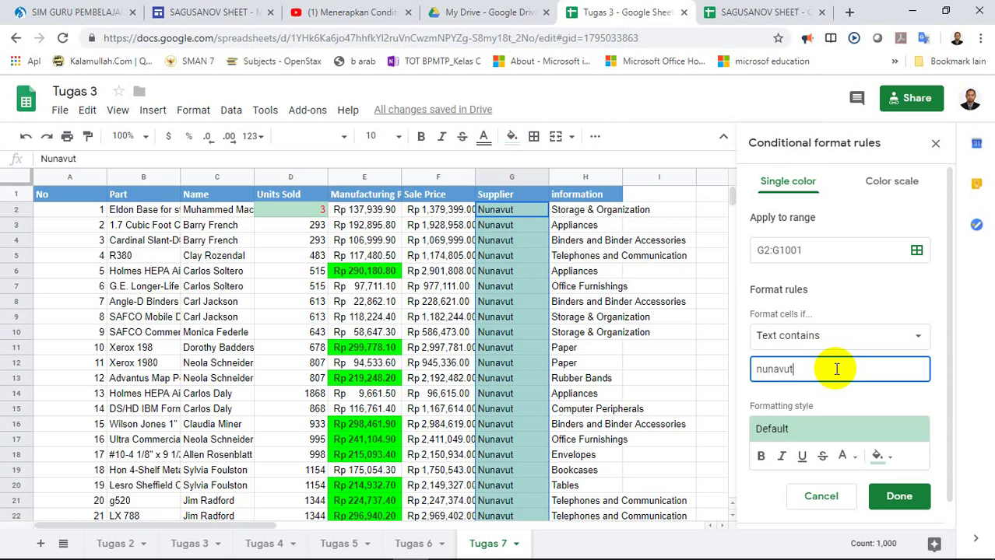
Step: Set the G2:G1001 rule's formatting style to red, bold text
click(854, 463)
click(863, 316)
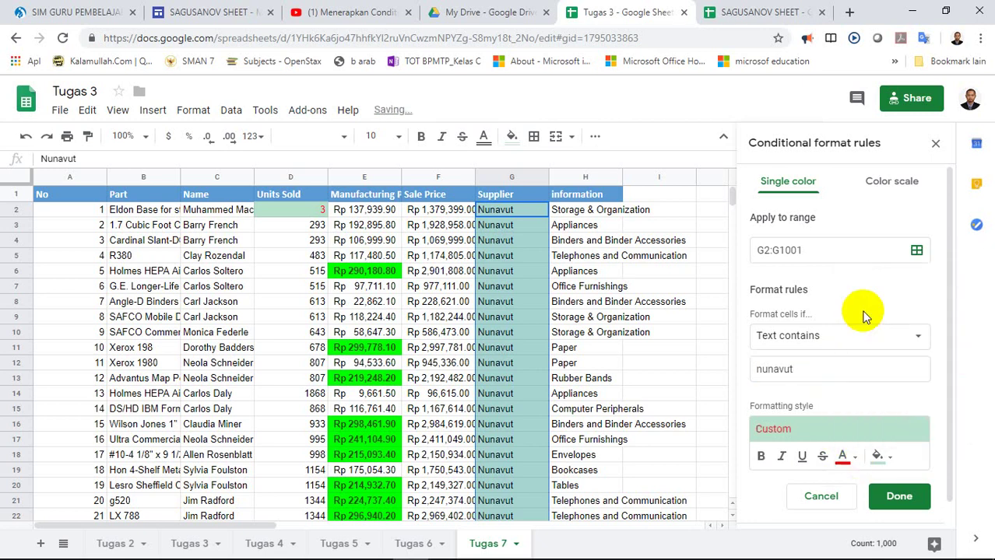
click(761, 459)
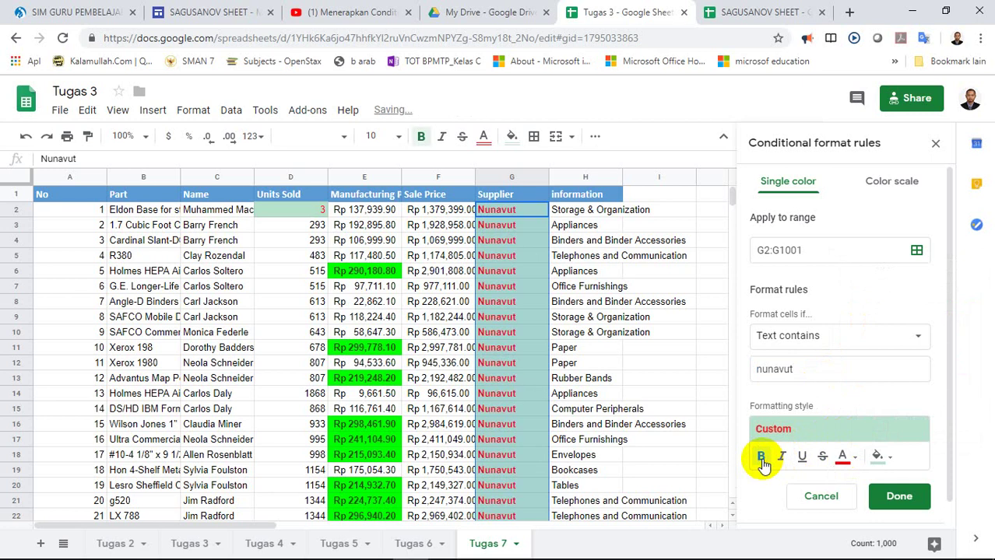
Step: Switch to the YouTube tutorial and review the part from 4:53 to 6:11 for the Supplier rule's condition, value and style
click(336, 13)
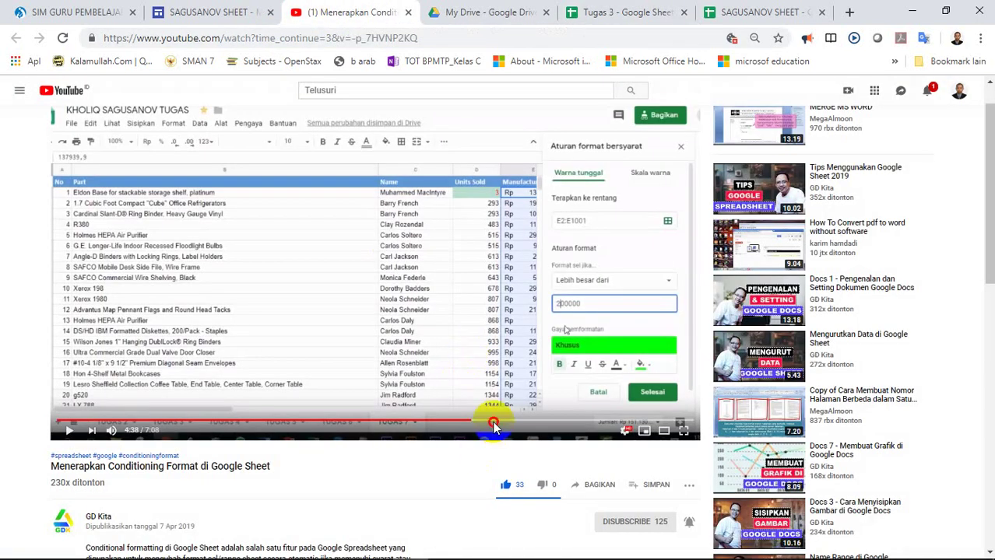
click(493, 421)
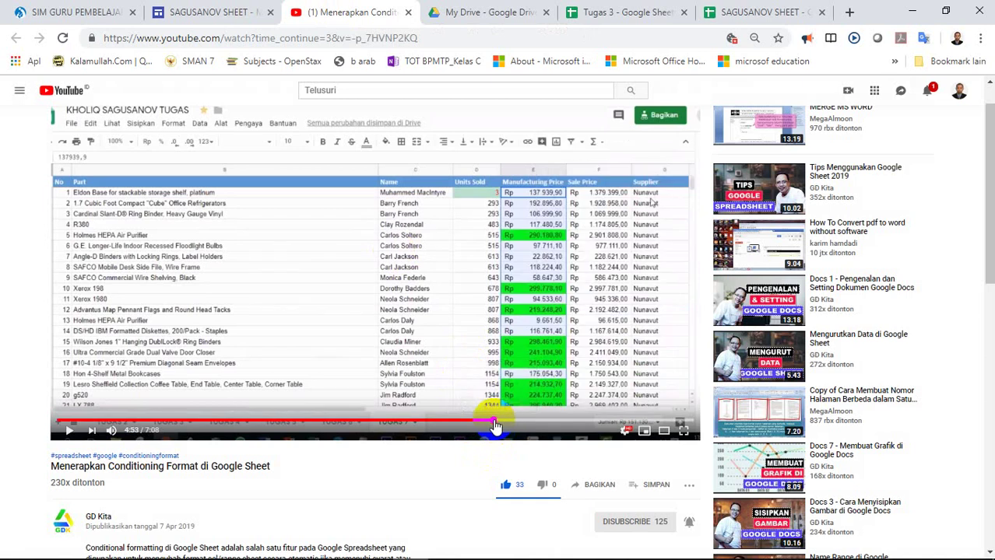
click(510, 422)
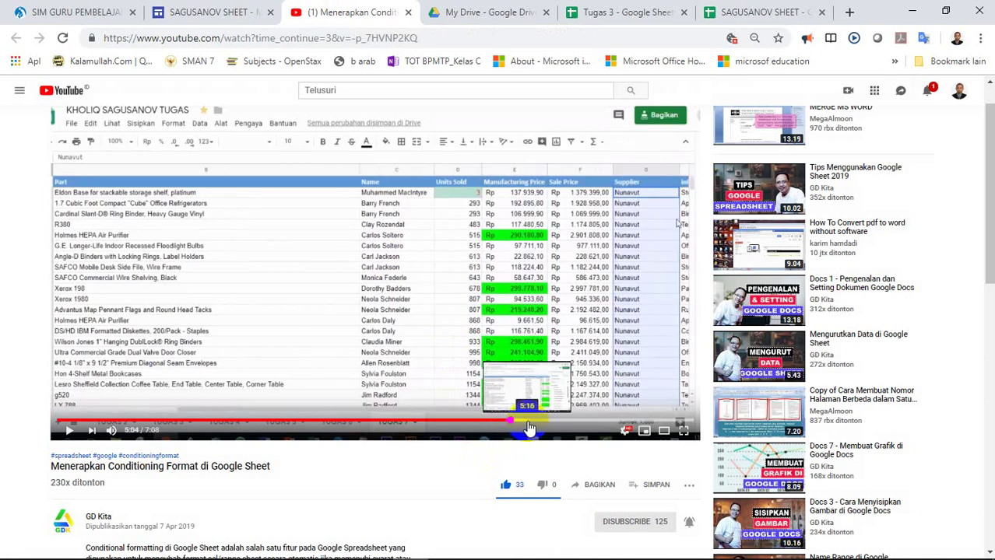
click(522, 422)
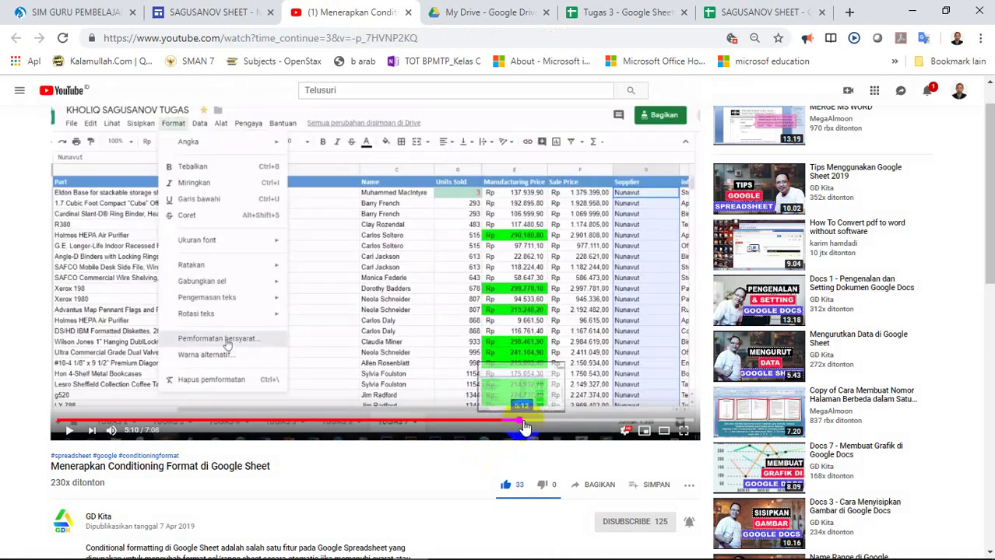
click(526, 424)
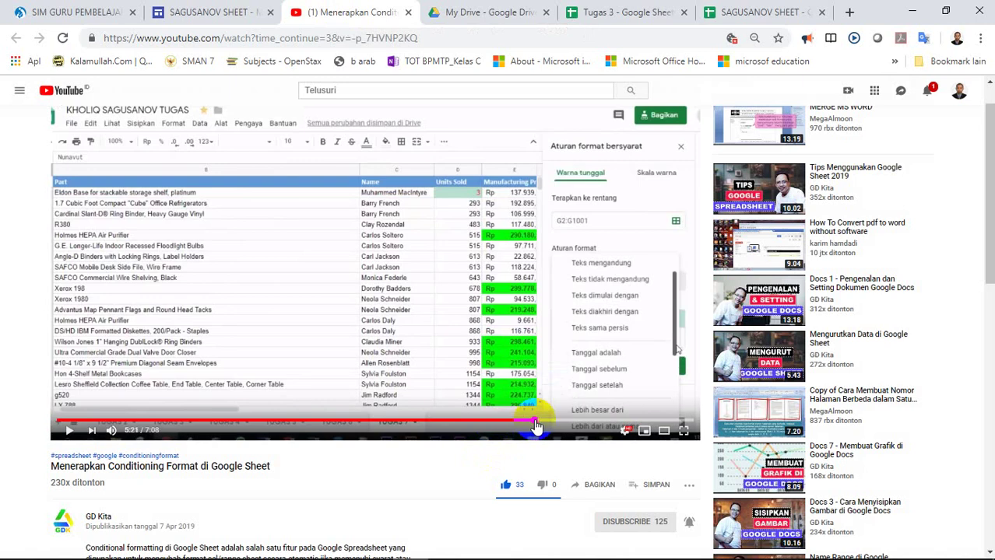
click(533, 423)
click(542, 425)
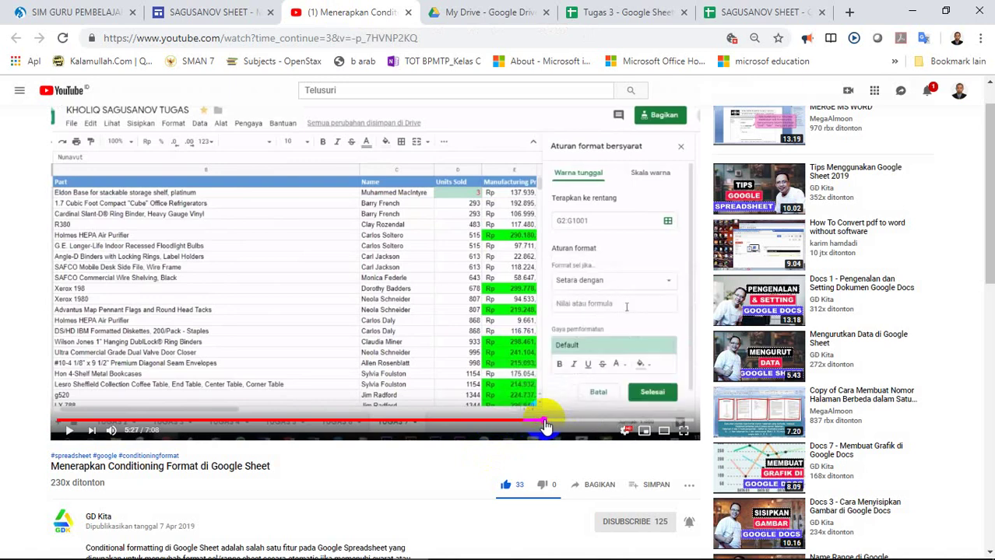
click(551, 426)
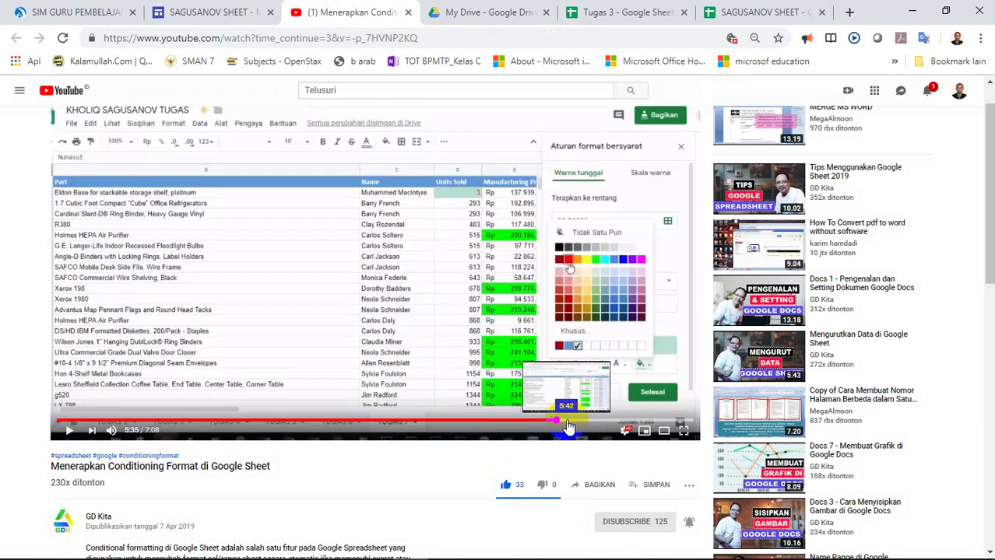
click(574, 427)
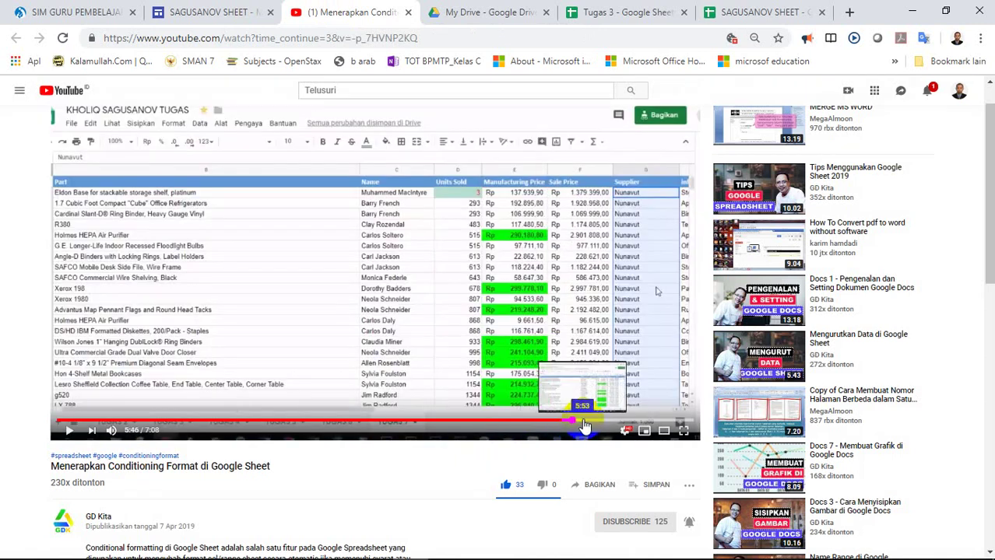
click(600, 426)
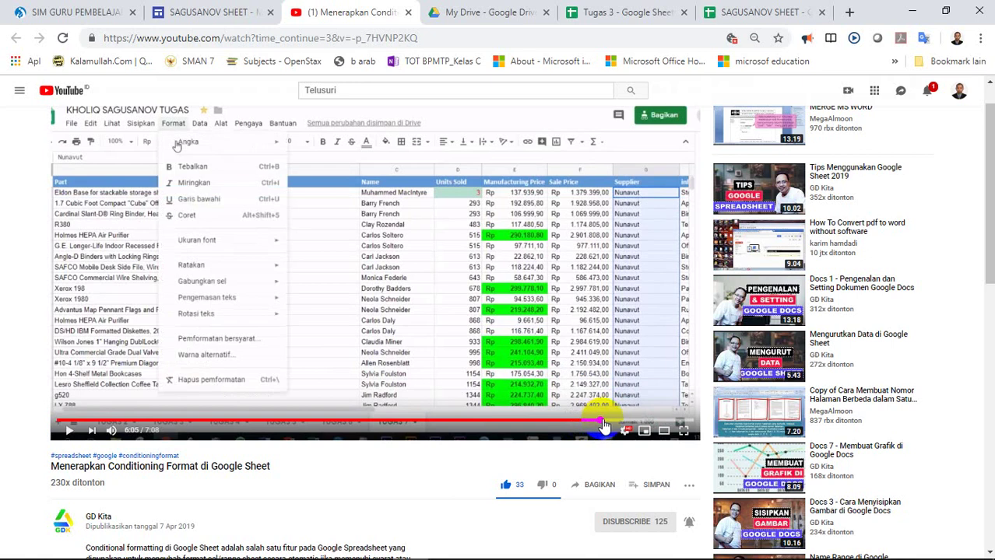
click(611, 427)
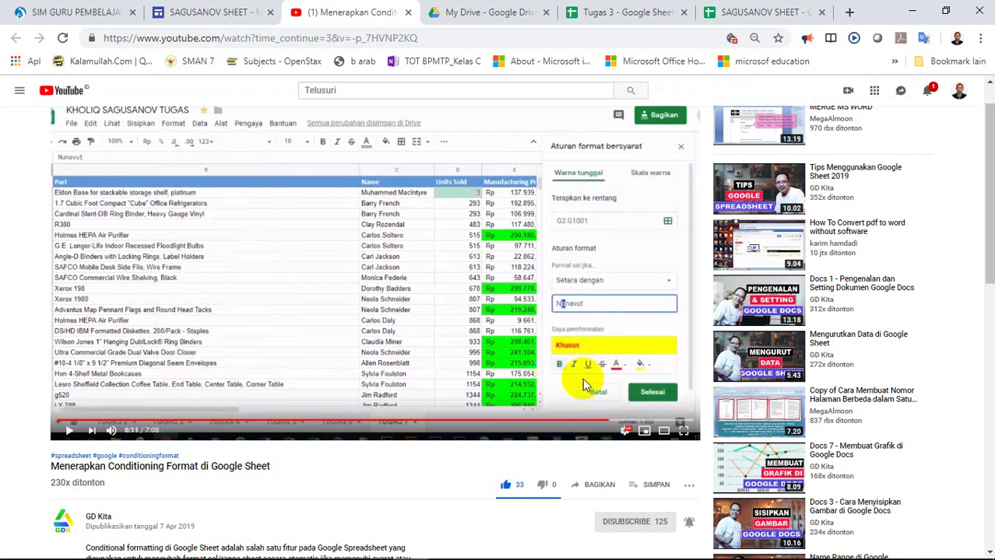
Step: Return to the Tugas 3 spreadsheet, set the G2:G1001 rule's fill color to yellow and save the rule
click(650, 13)
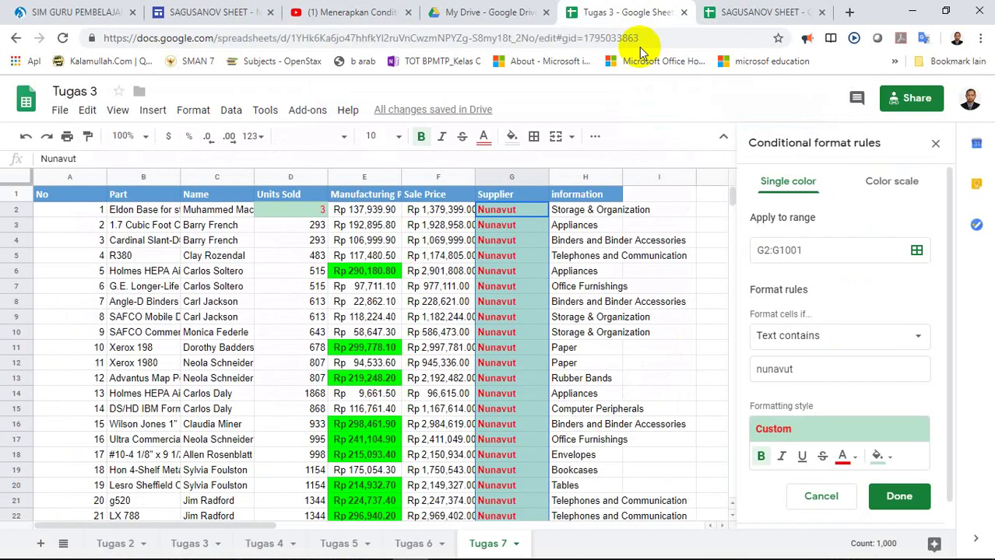
click(882, 460)
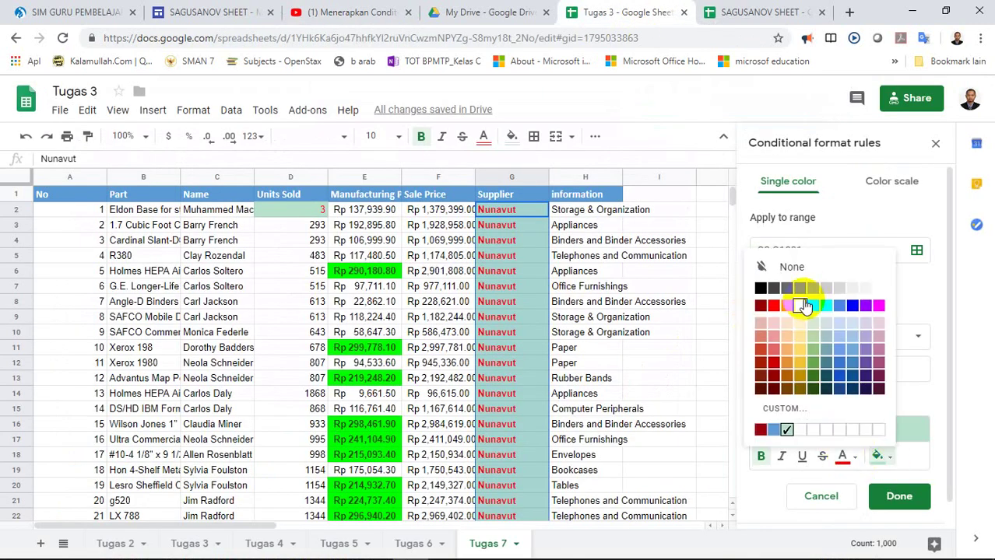
click(803, 306)
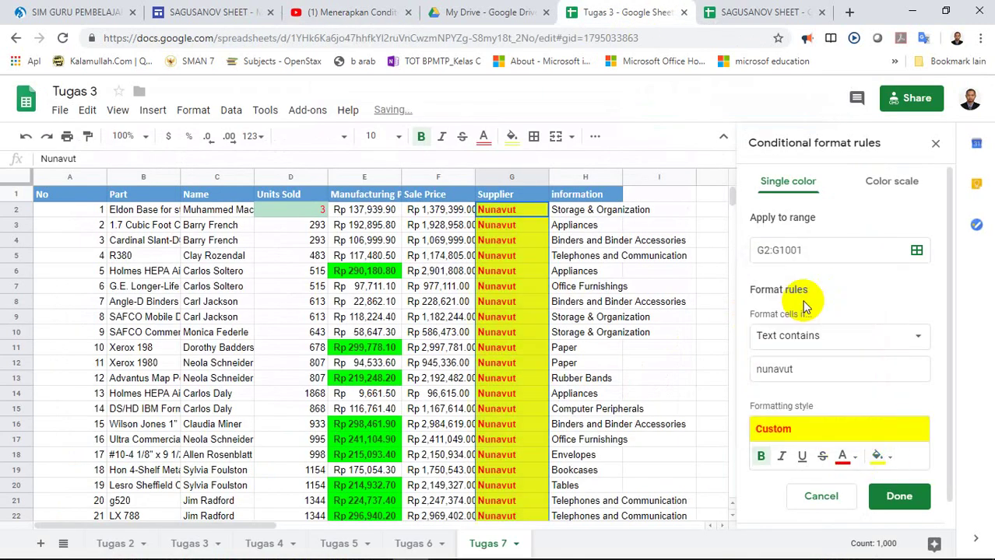
click(909, 502)
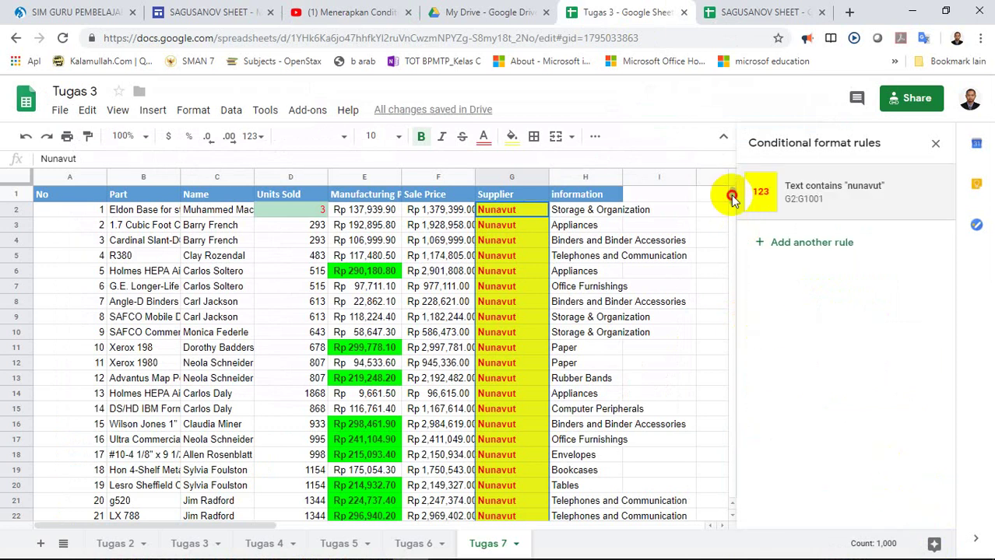
mouse_move(732, 197)
mouse_down()
mouse_move(732, 229)
mouse_move(735, 212)
mouse_up()
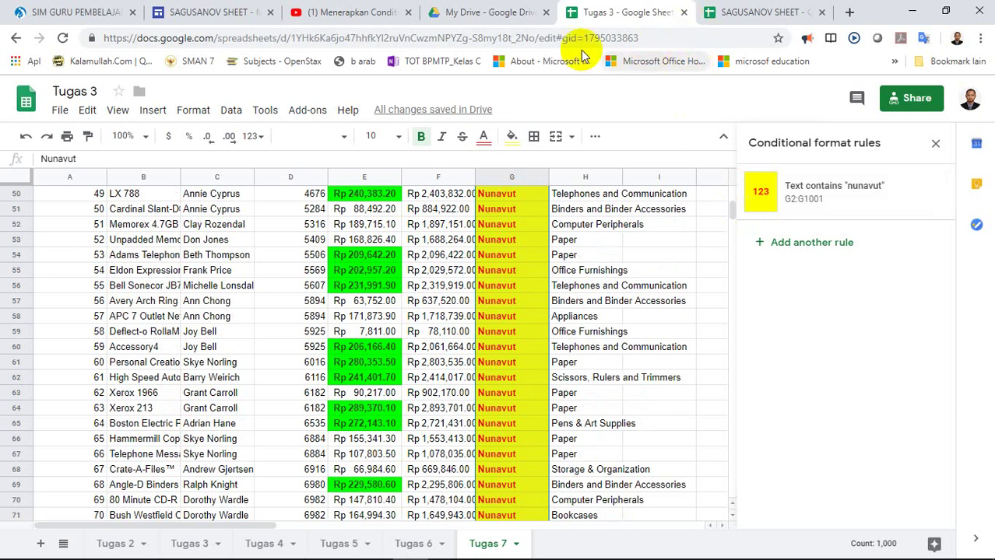
Step: Switch to the YouTube tutorial and watch the part from 6:11 to 6:25 for any remaining instructions
click(366, 13)
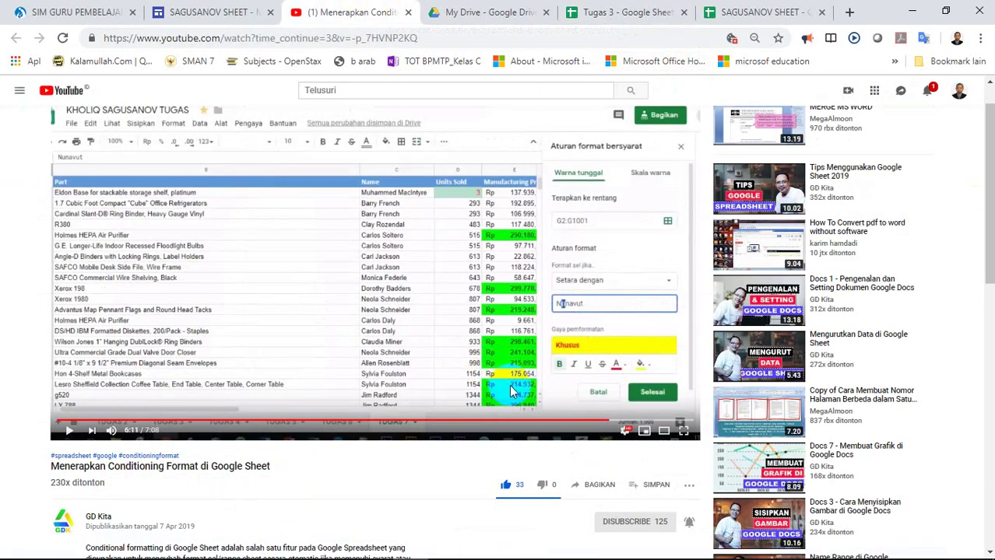
click(383, 279)
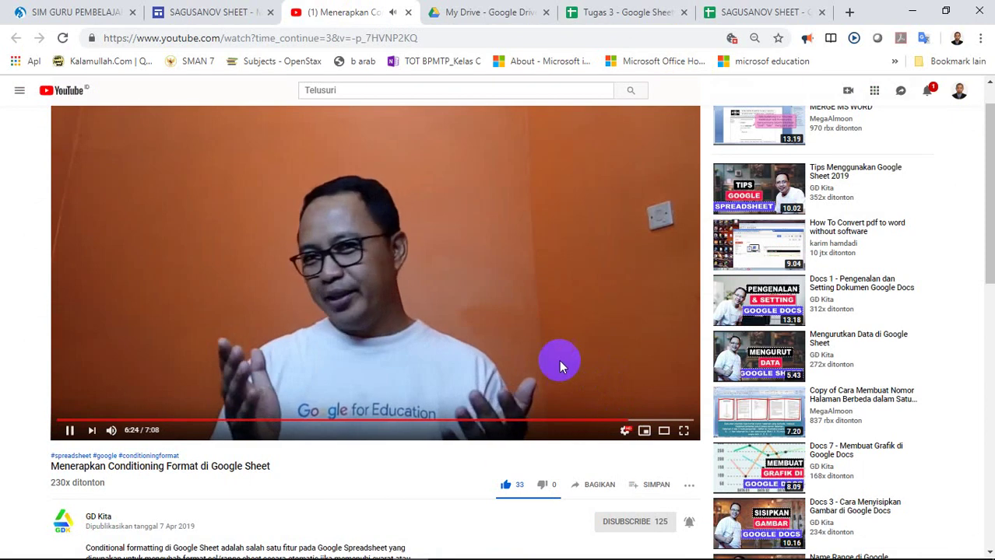
click(446, 295)
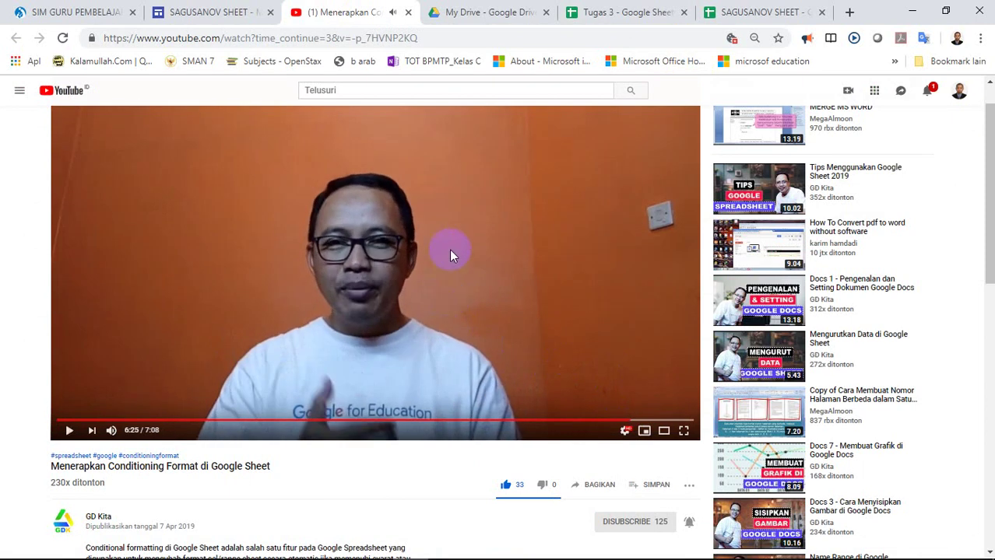
Step: Look over the formatted Tugas 7 sheet and switch to the SAGUSANOV SHEET site to review the TUGAS 7 instructions
click(623, 13)
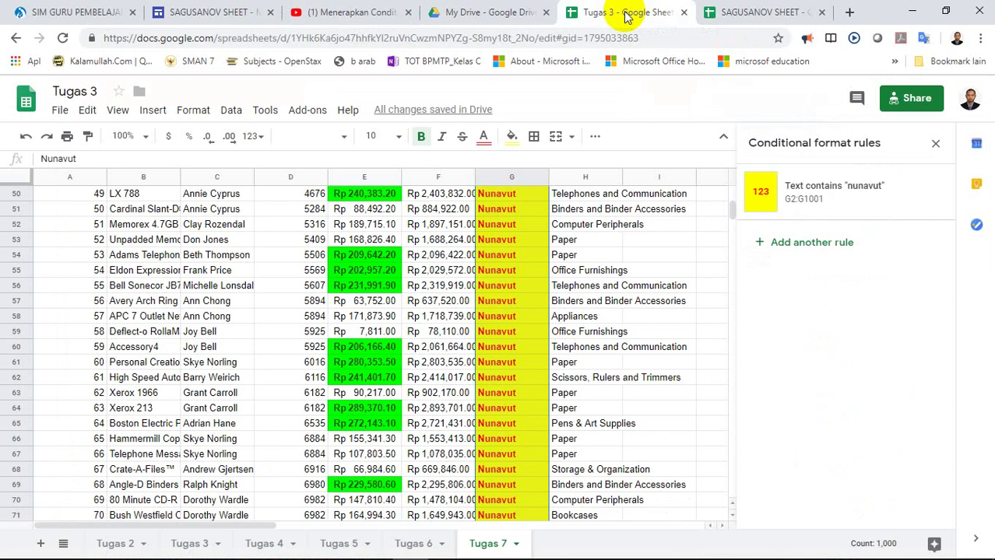
click(178, 11)
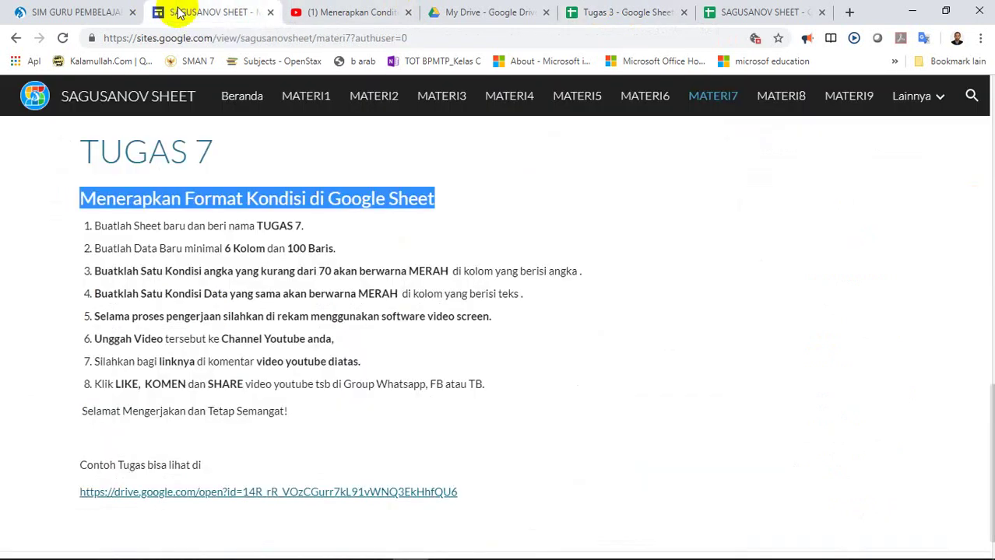